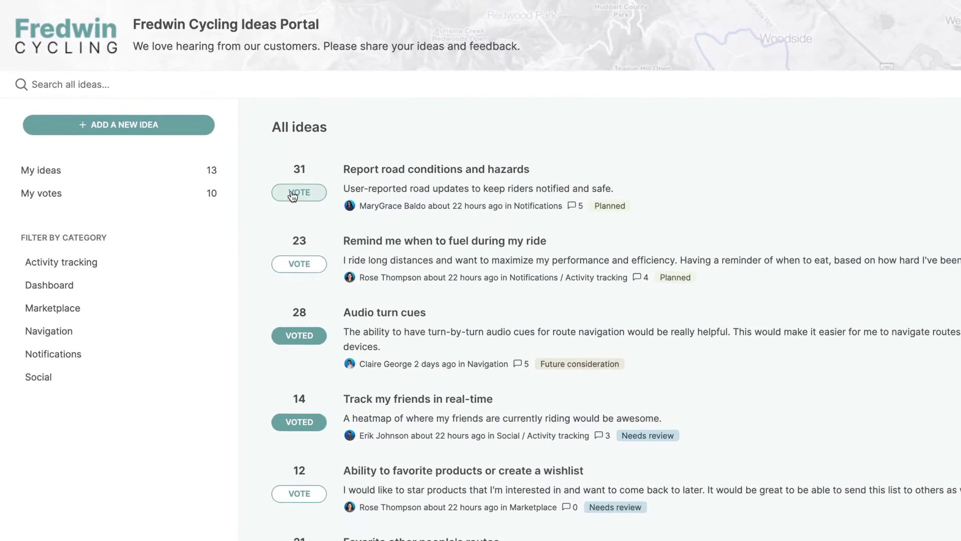
Vote for the Report road conditions and hazards idea, raising it to 32 votes.
{"action": "left_click", "coordinate": [293, 195]}
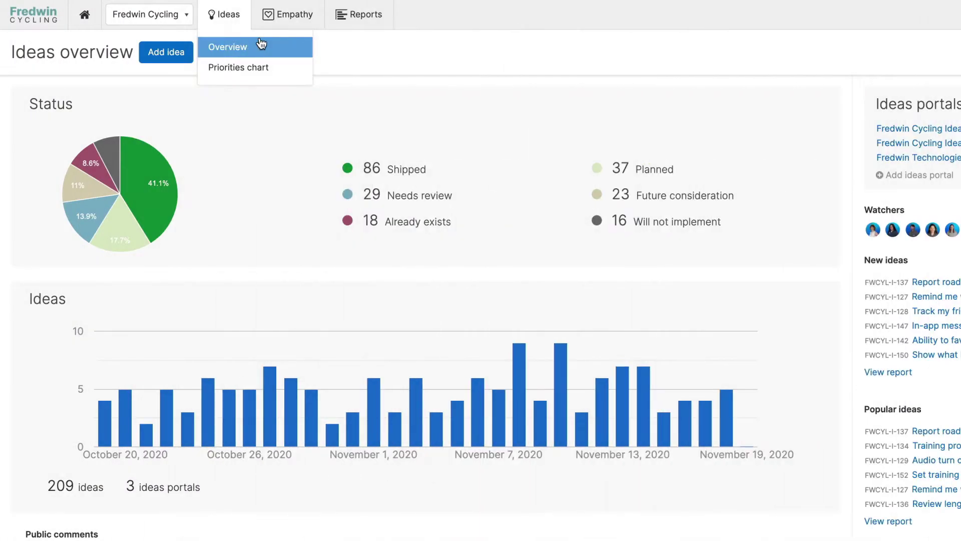
Post public comment 'Adding this to our roadmap for 2021!' on the fuel-reminder idea, then open Training cues session.
{"action": "left_click", "coordinate": [260, 44]}
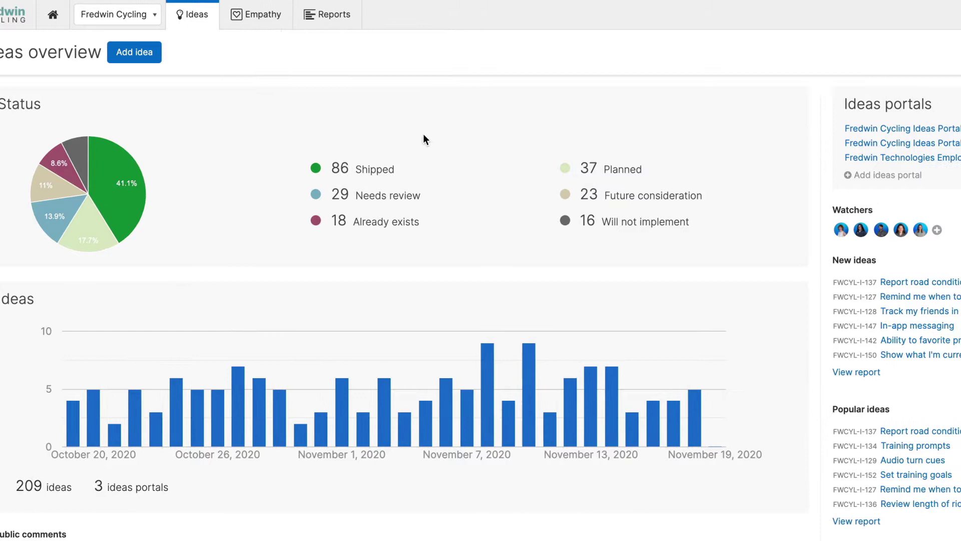
{"action": "left_click", "coordinate": [621, 300]}
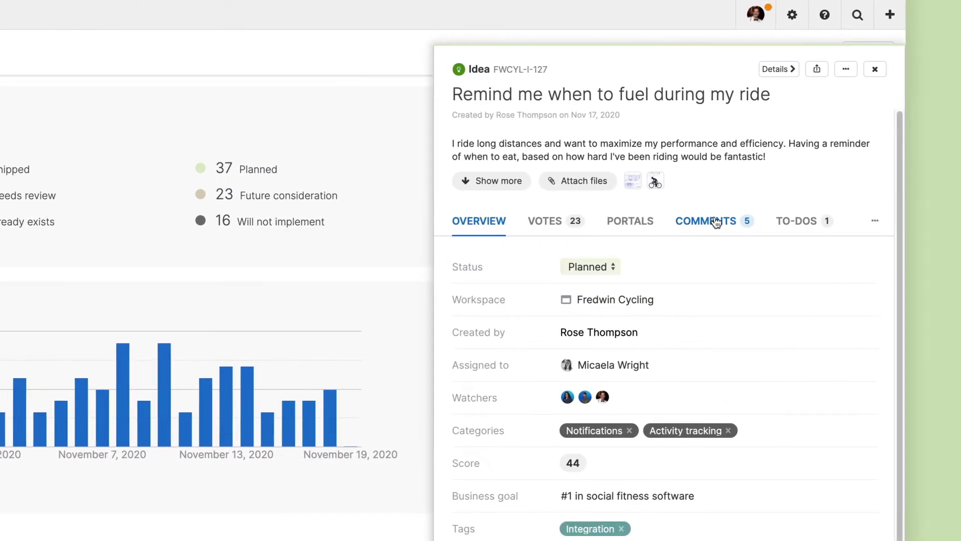
{"action": "left_click", "coordinate": [713, 220]}
{"action": "left_click", "coordinate": [751, 267]}
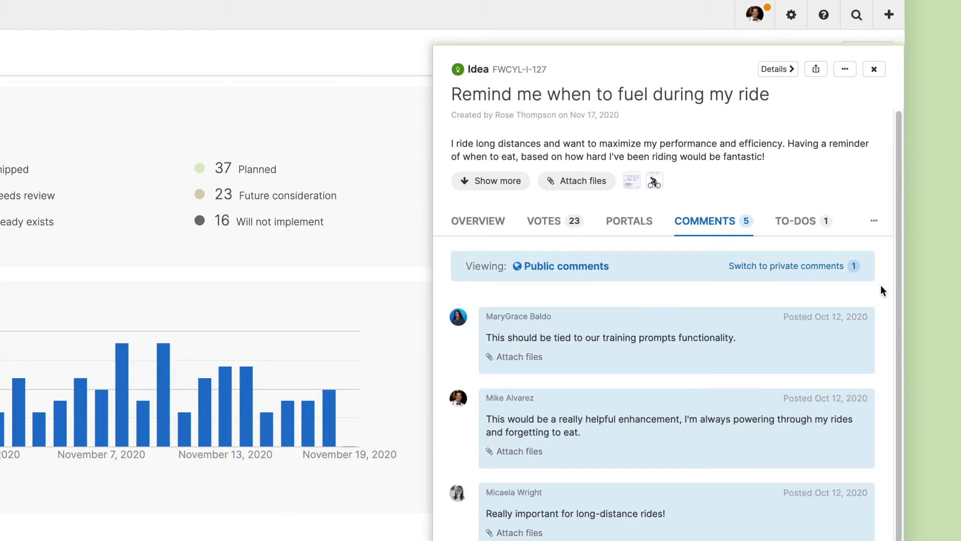
{"action": "scroll", "coordinate": [881, 284], "scroll_direction": "down", "scroll_amount": 3}
{"action": "left_click", "coordinate": [628, 518]}
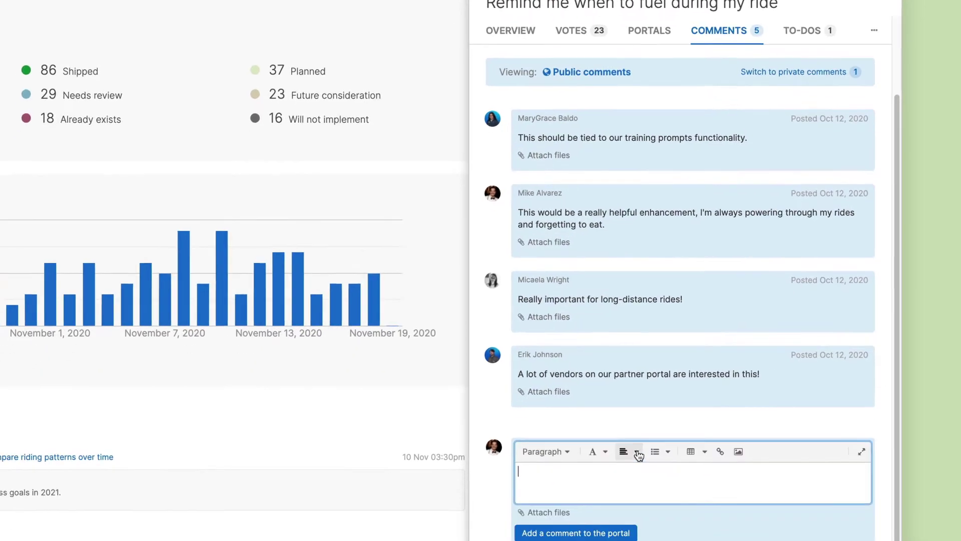
{"action": "type", "text": "Adding this to our roadmap for 2021!"}
{"action": "left_click", "coordinate": [580, 506]}
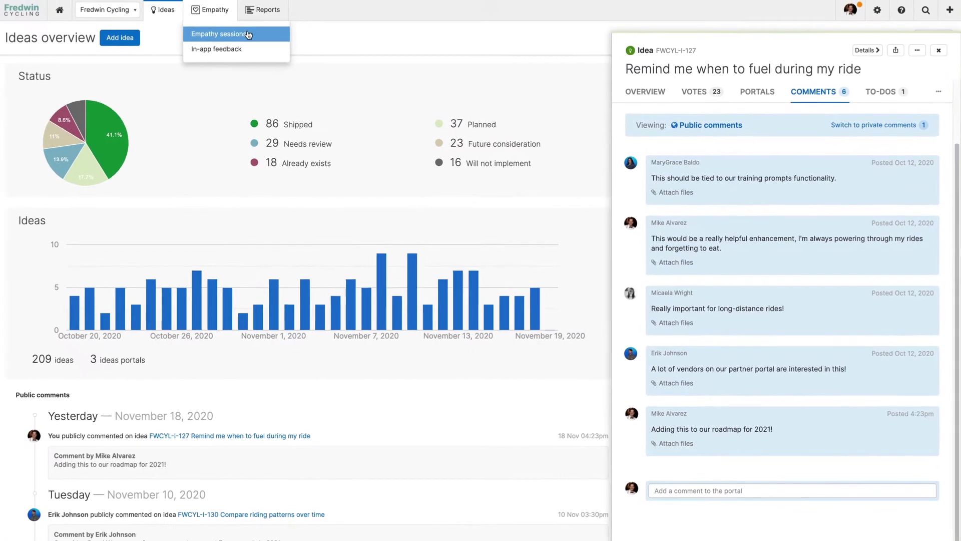
{"action": "left_click", "coordinate": [245, 34]}
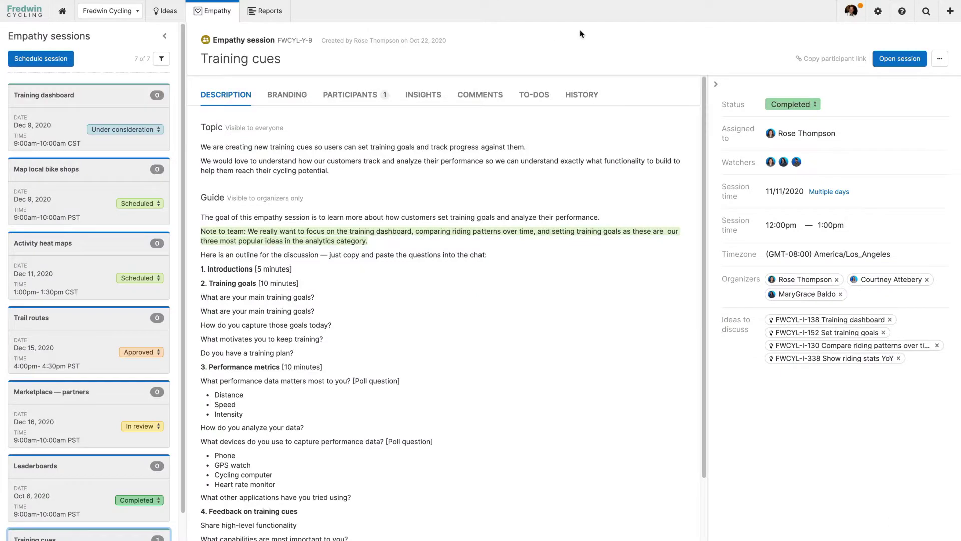
{"action": "left_click", "coordinate": [897, 58]}
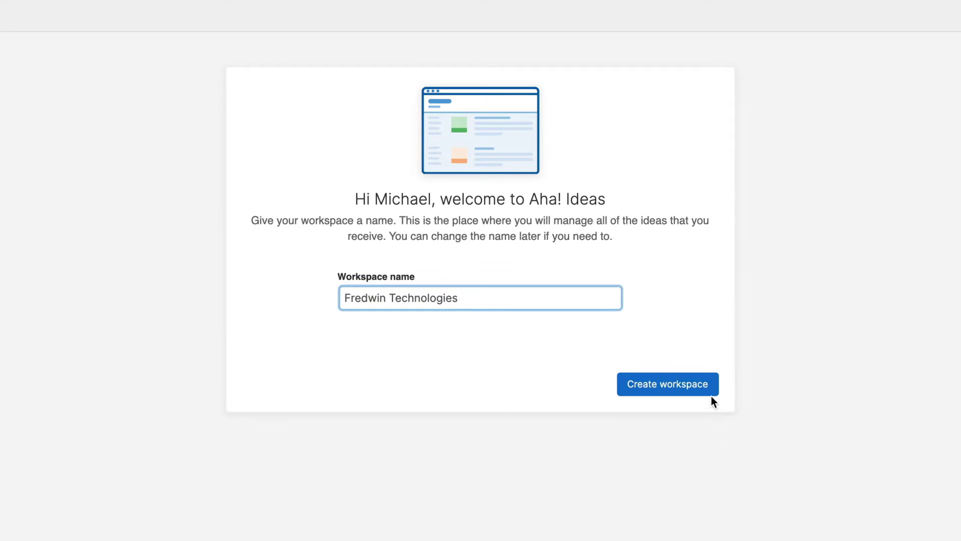
Create the Fredwin Technologies workspace, then add a Fredwin Cycling workspace with prefix FDCY.
{"action": "left_click", "coordinate": [711, 395]}
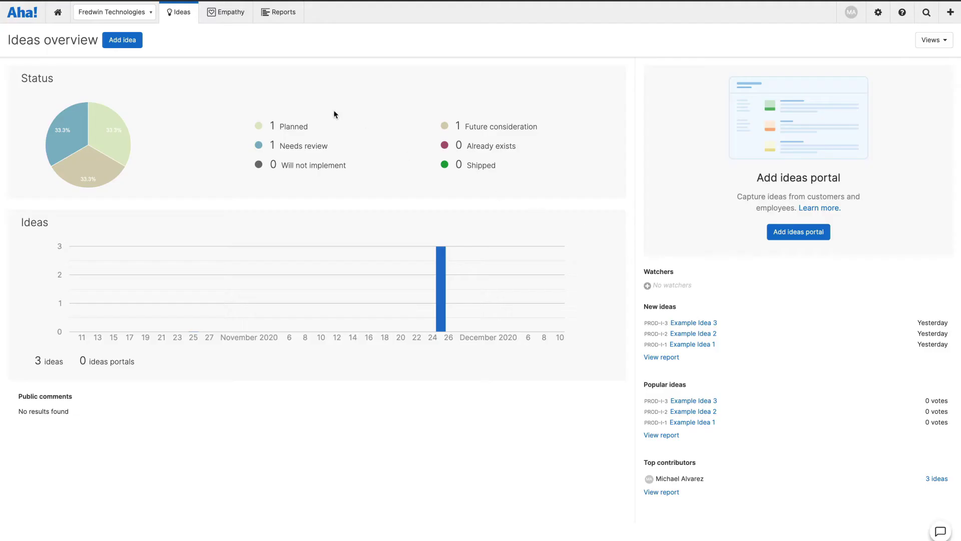
{"action": "left_click", "coordinate": [138, 15]}
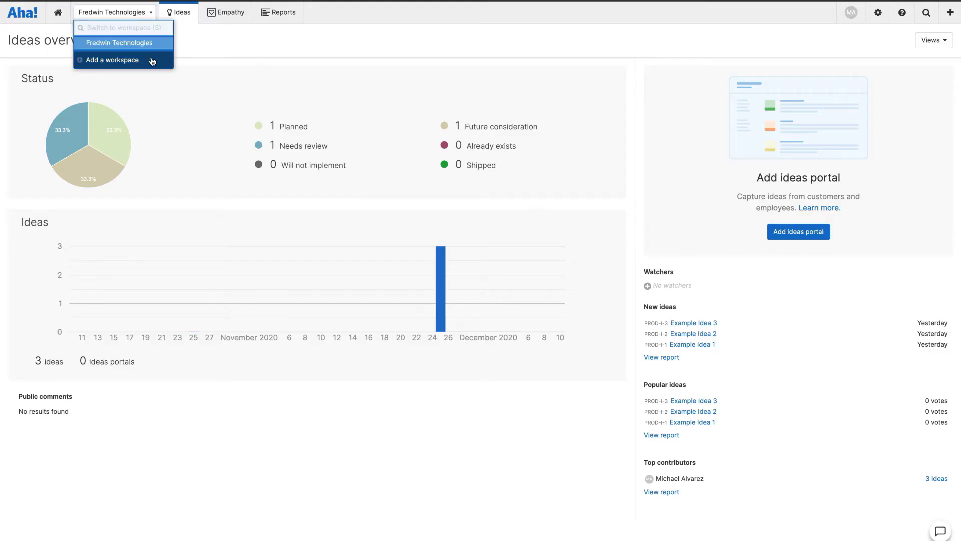
{"action": "left_click", "coordinate": [151, 59]}
{"action": "type", "text": "Fredwin Cycling"}
{"action": "key", "text": "Tab"}
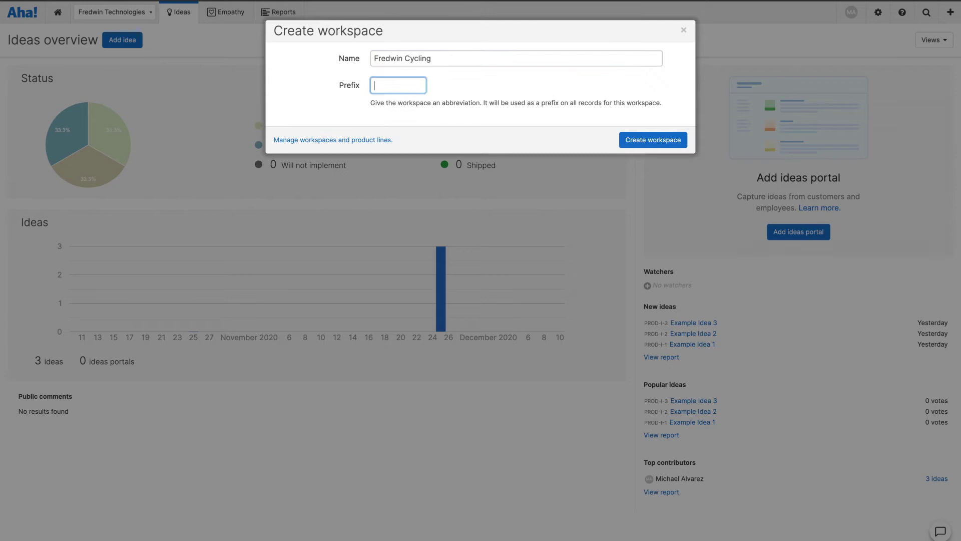
{"action": "type", "text": "FDCY"}
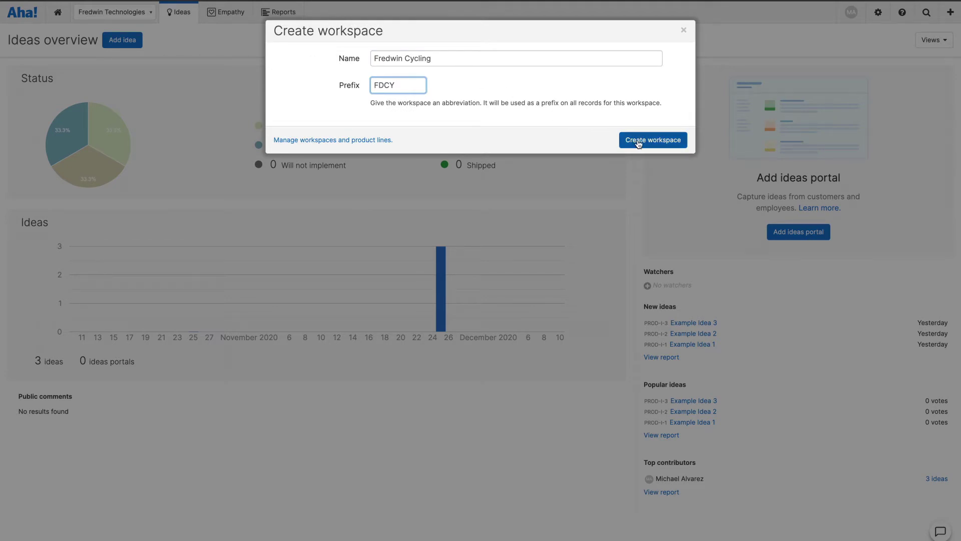
{"action": "left_click", "coordinate": [638, 141]}
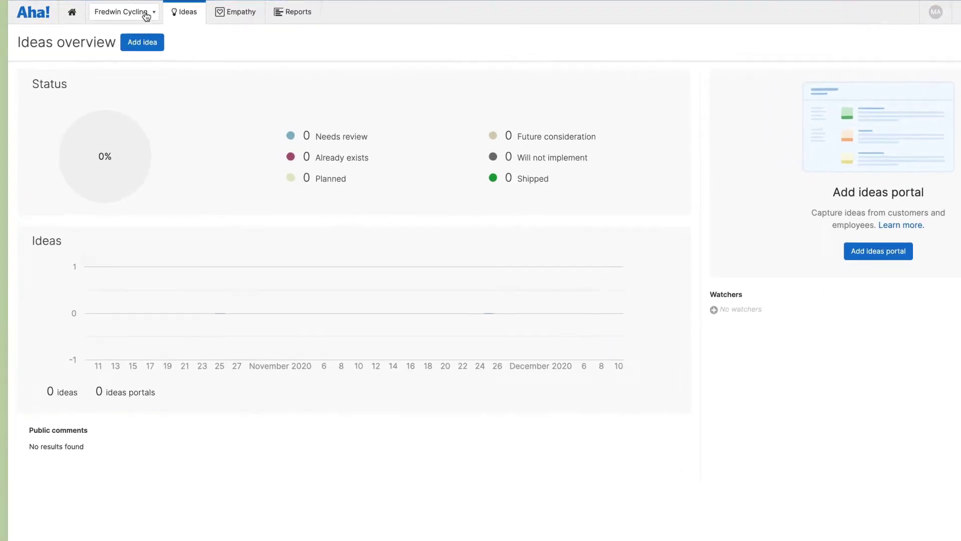
Switch to the populated workspace and start adding a new ideas portal.
{"action": "left_click", "coordinate": [125, 11]}
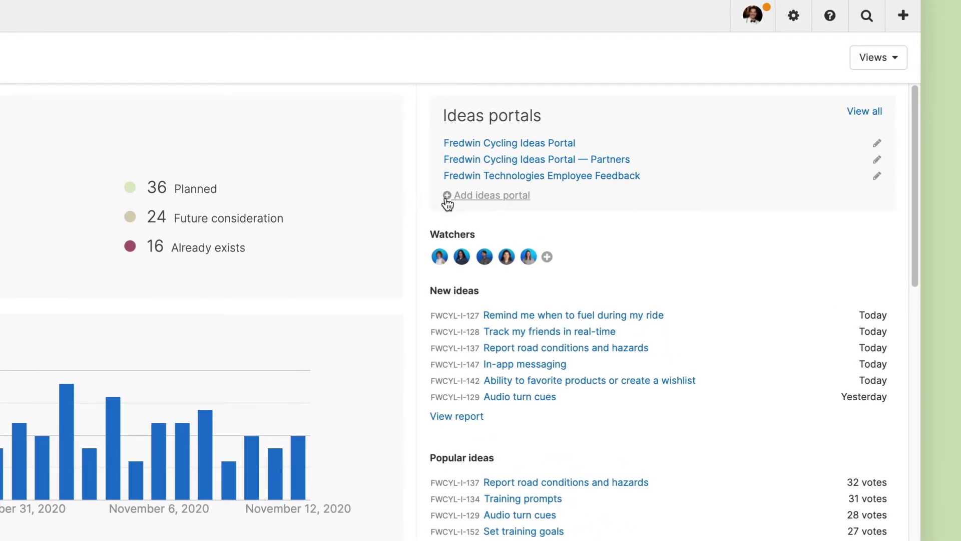
{"action": "left_click", "coordinate": [448, 201]}
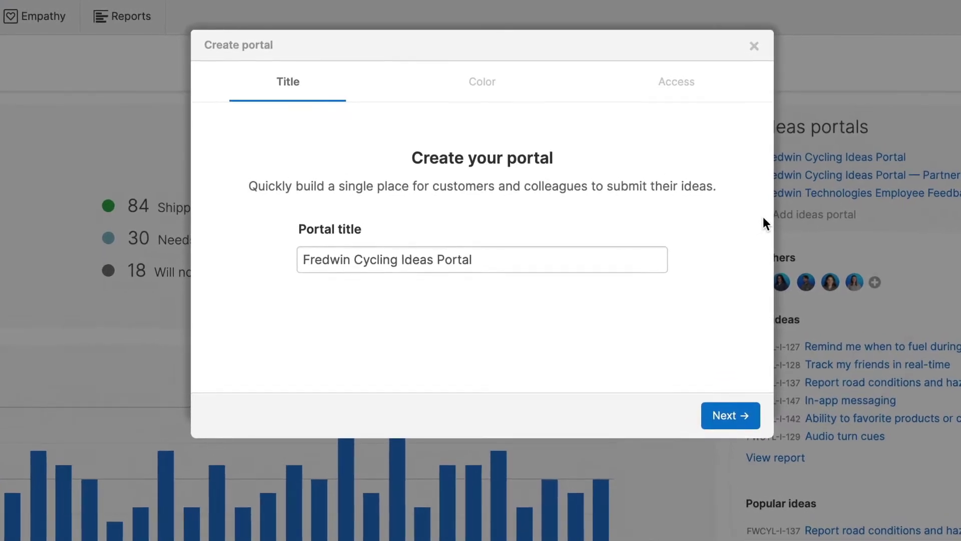
Title the portal 'Fredwin Cycling Ideas Portal — Internal Feedback' with custom theme colour #6EA6A9.
{"action": "left_click", "coordinate": [636, 257]}
{"action": "type", "text": "— Internal Feedback"}
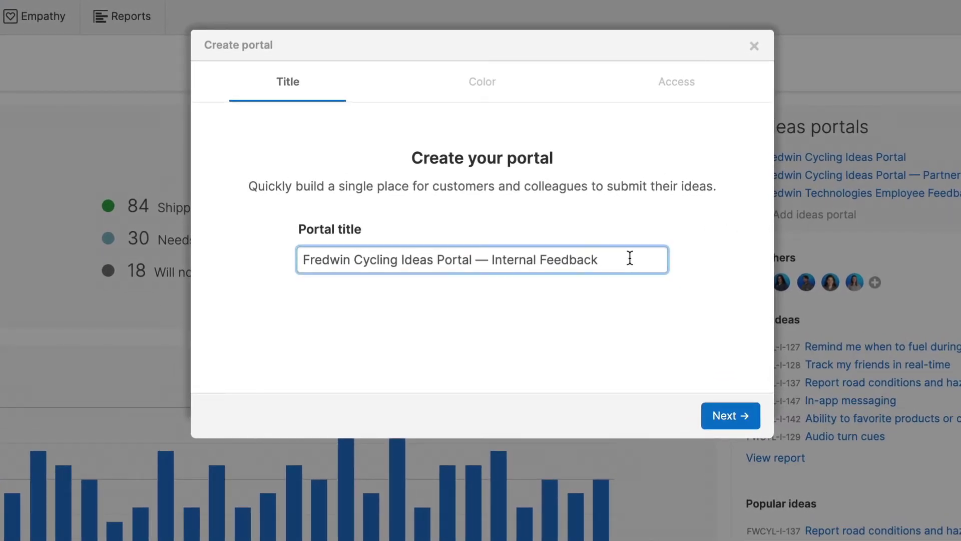
{"action": "left_click", "coordinate": [730, 415]}
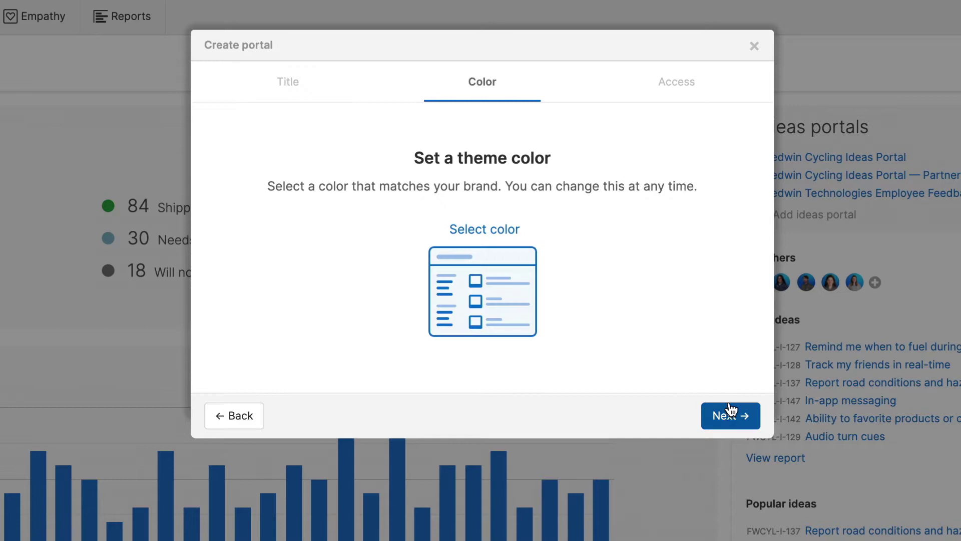
{"action": "left_click", "coordinate": [507, 231]}
{"action": "left_click", "coordinate": [461, 488]}
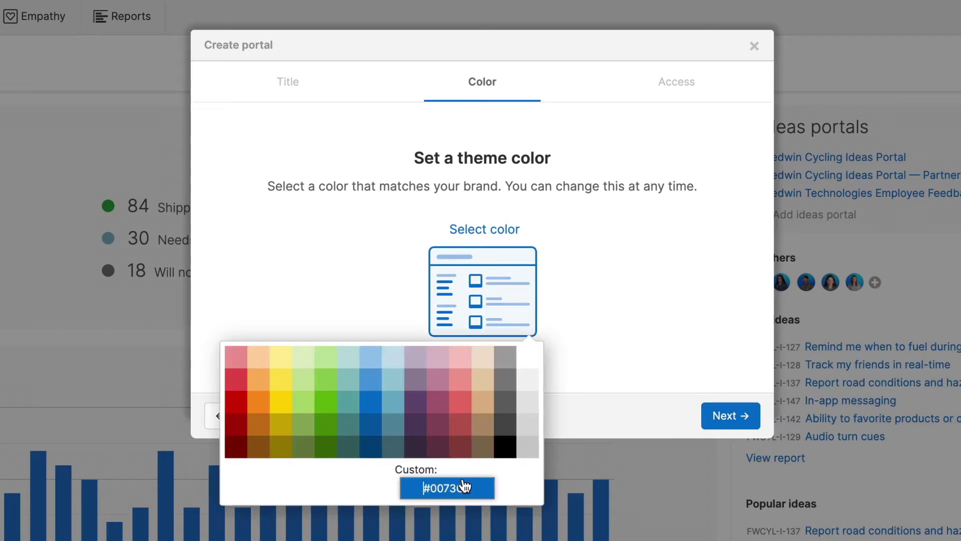
{"action": "type", "text": "#6EA6A9"}
{"action": "left_click", "coordinate": [573, 350]}
Set the portal's access level to Private and create the portal.
{"action": "left_click", "coordinate": [708, 413]}
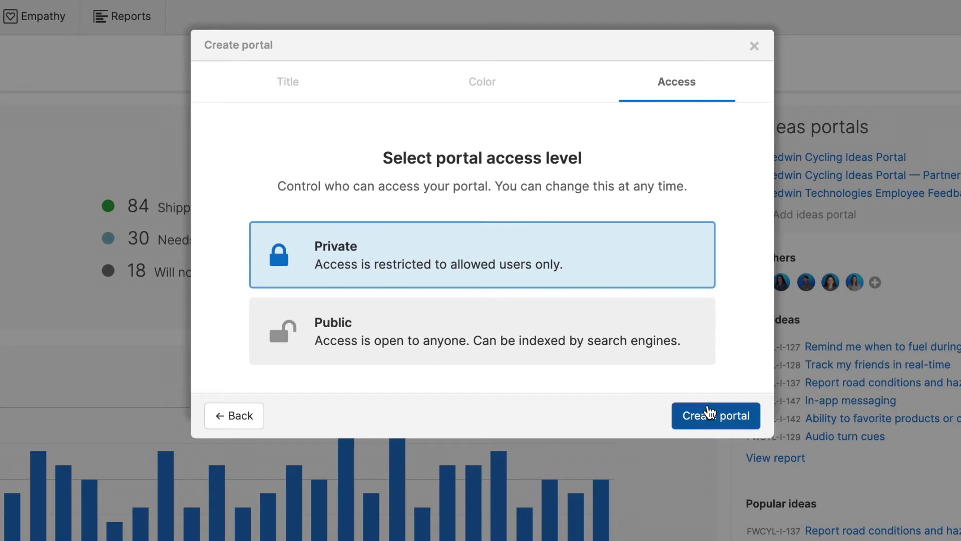
{"action": "left_click", "coordinate": [699, 351]}
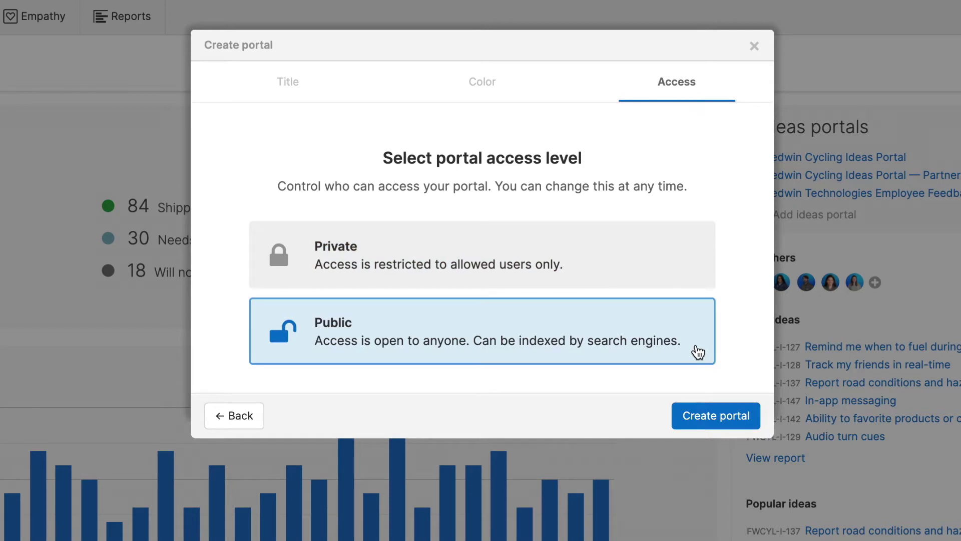
{"action": "left_click", "coordinate": [697, 268]}
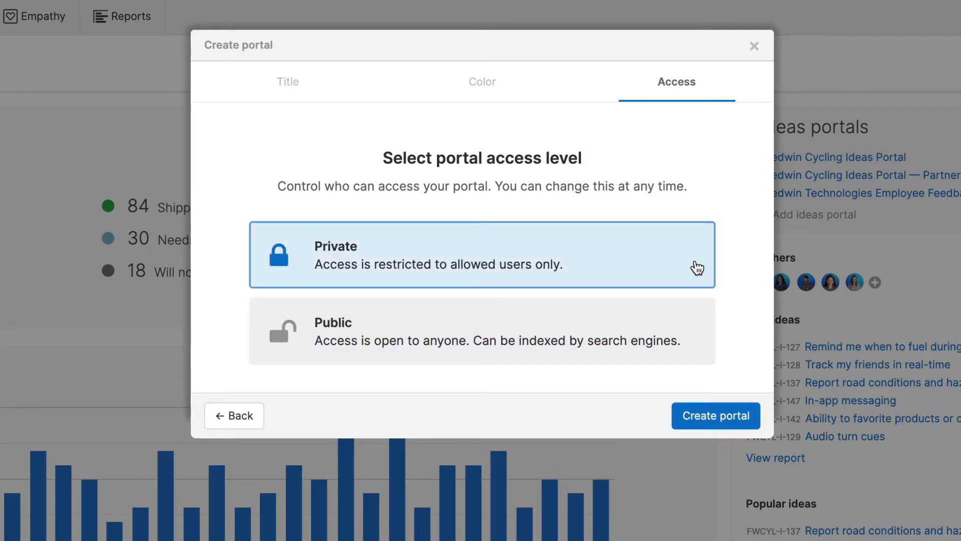
{"action": "left_click", "coordinate": [749, 406]}
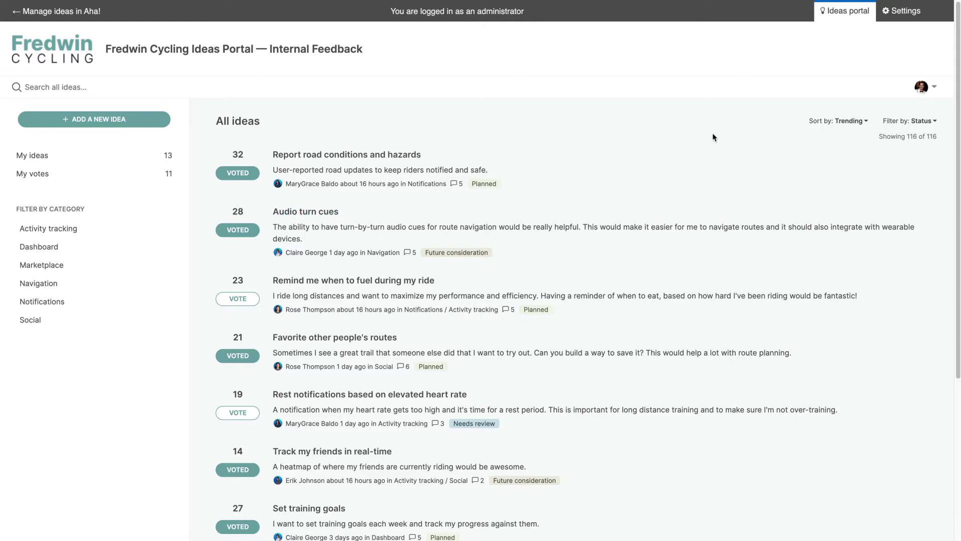
Save the portal subdomain as fredwin-technologies-internal-feedback.ideas.aha.io, then review Emails and Terminology settings.
{"action": "left_click", "coordinate": [886, 15]}
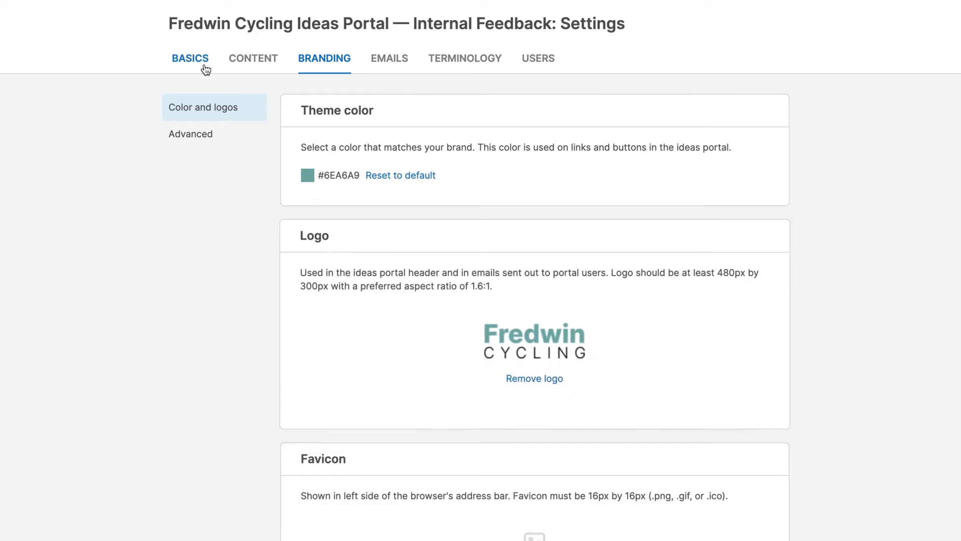
{"action": "left_click", "coordinate": [204, 68]}
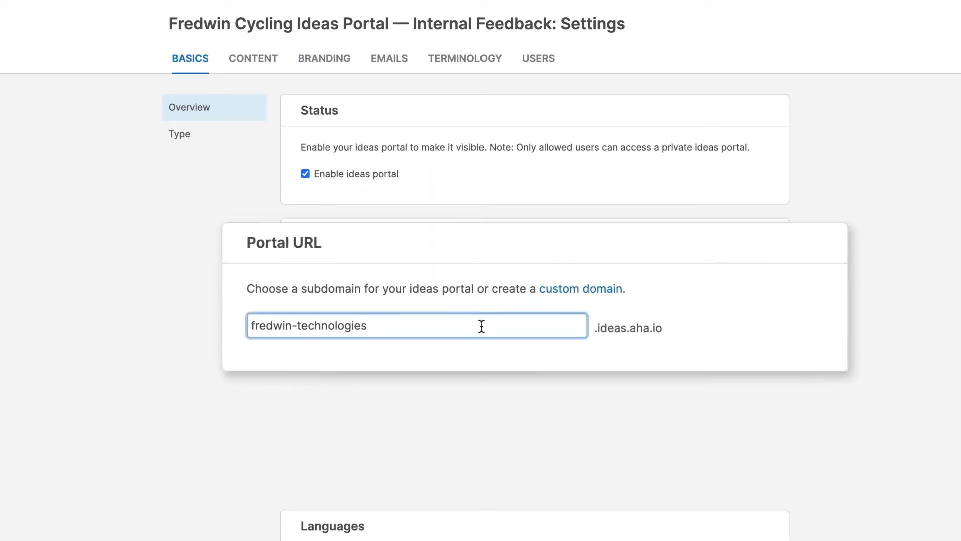
{"action": "left_click", "coordinate": [491, 459]}
{"action": "type", "text": "-internal-feedback"}
{"action": "left_click", "coordinate": [534, 256]}
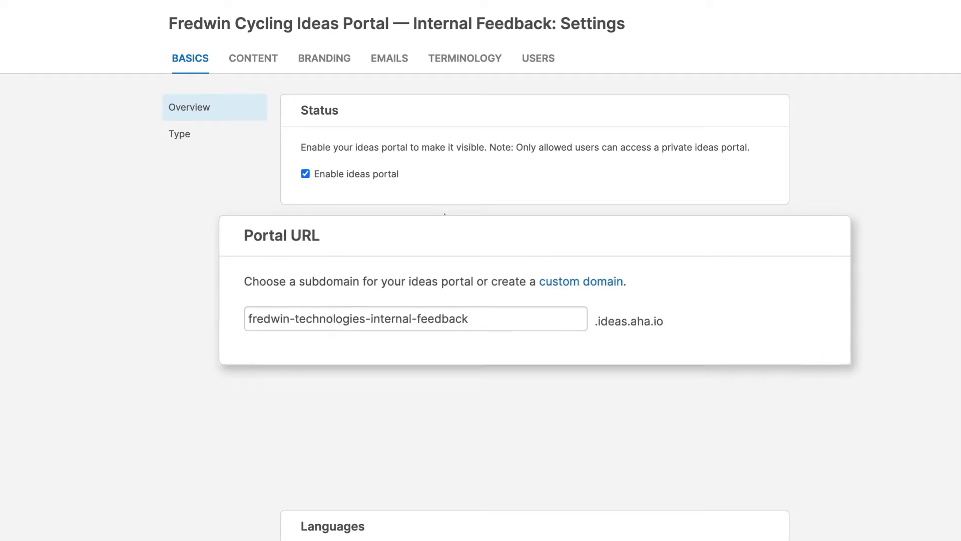
{"action": "left_click", "coordinate": [395, 62]}
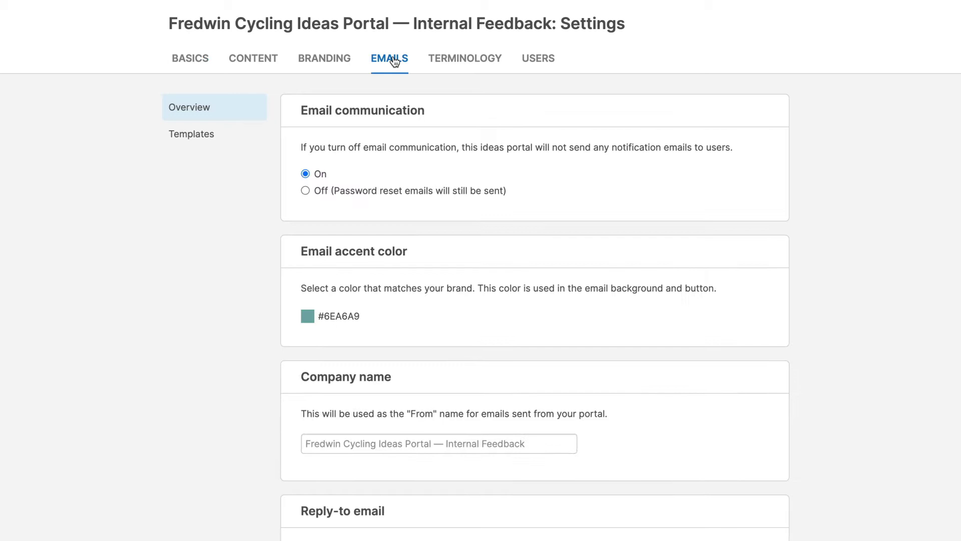
{"action": "left_click", "coordinate": [434, 69]}
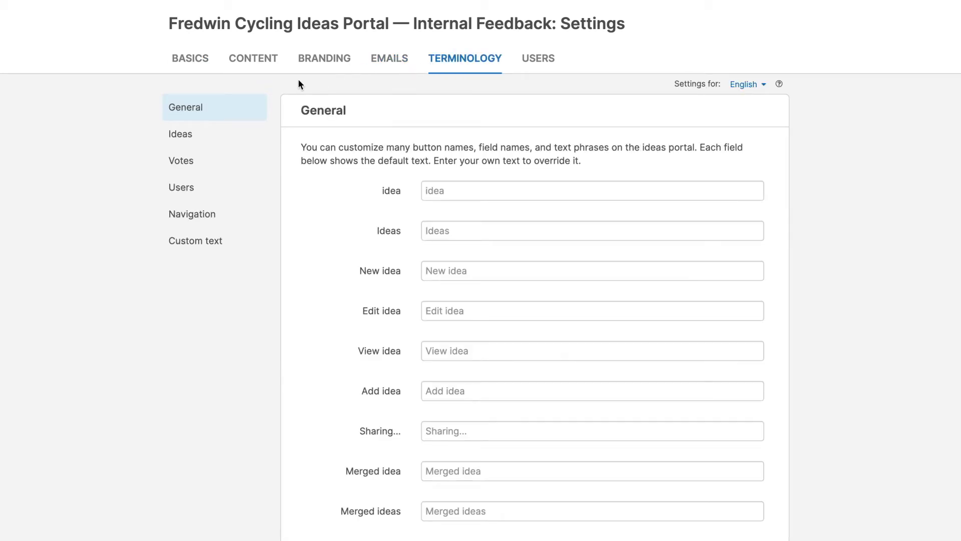
Enable Spanish, German, French and Dutch as portal languages, five languages in total.
{"action": "left_click", "coordinate": [199, 64]}
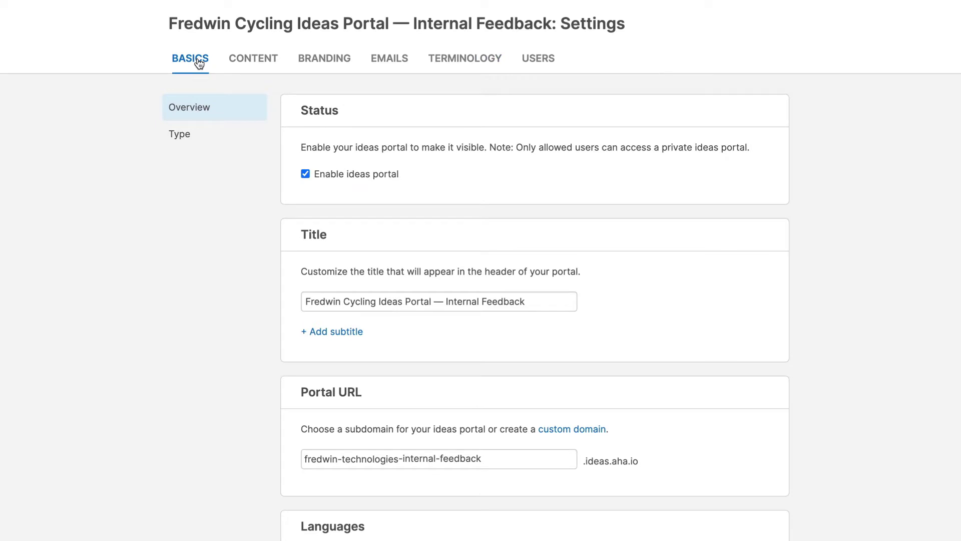
{"action": "scroll", "coordinate": [260, 367], "scroll_direction": "down", "scroll_amount": 3}
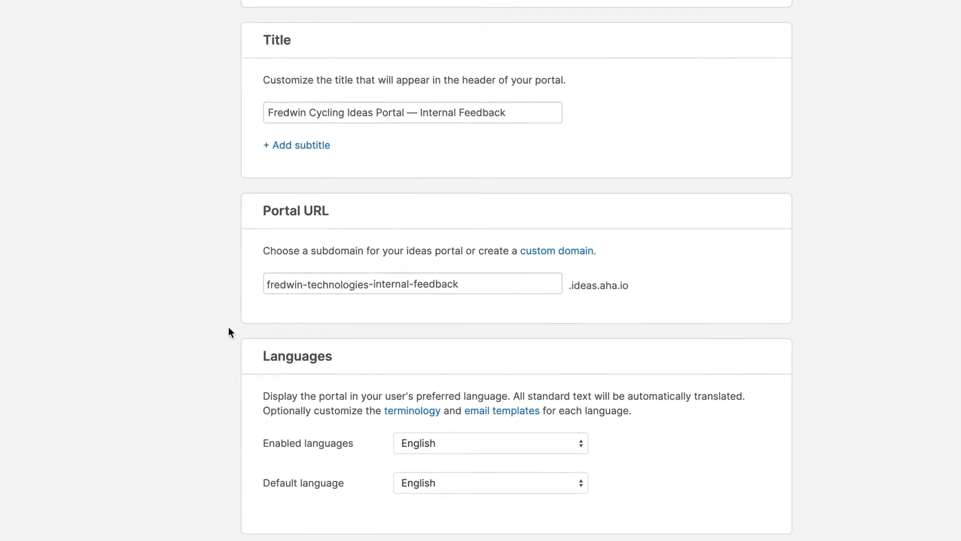
{"action": "left_click", "coordinate": [476, 445]}
{"action": "left_click", "coordinate": [442, 377]}
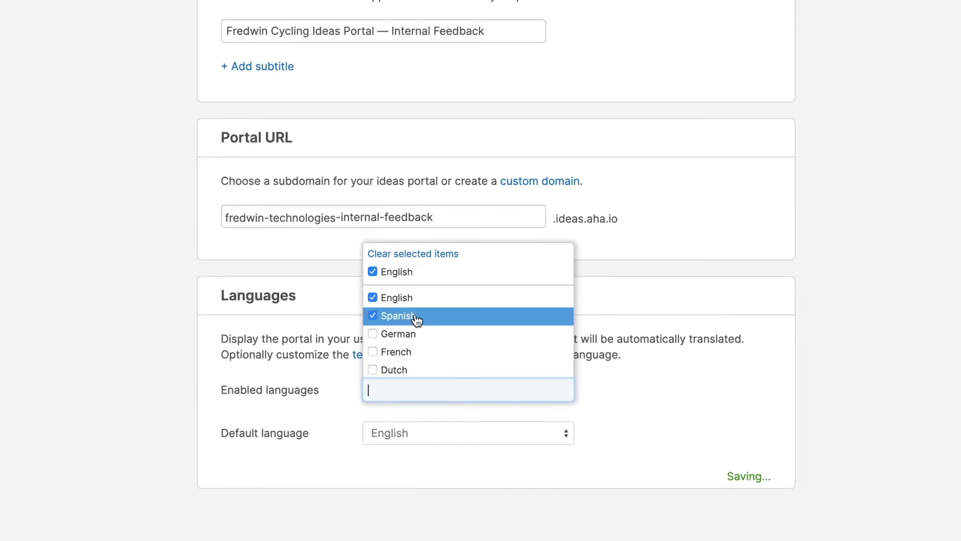
{"action": "left_click", "coordinate": [415, 334]}
{"action": "left_click", "coordinate": [416, 352]}
{"action": "left_click", "coordinate": [412, 370]}
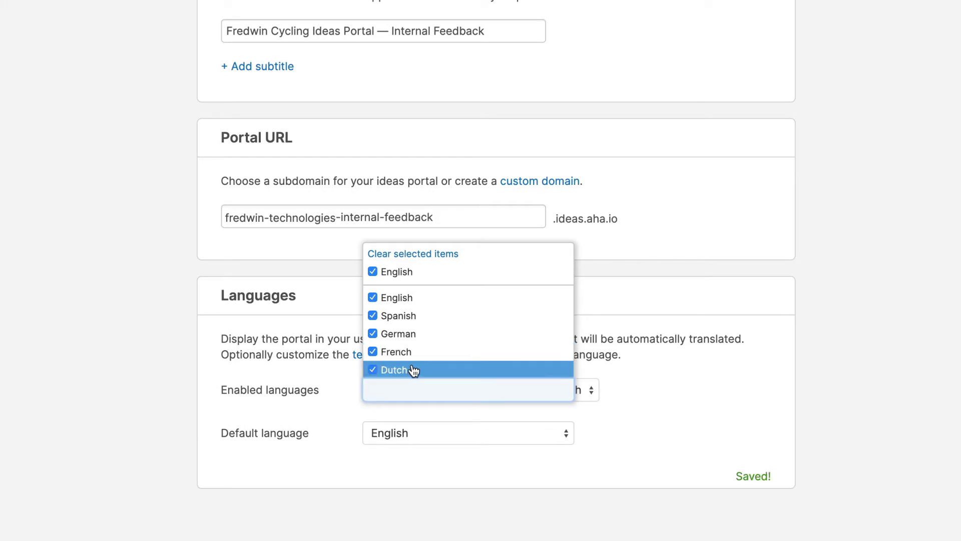
{"action": "left_click", "coordinate": [344, 394]}
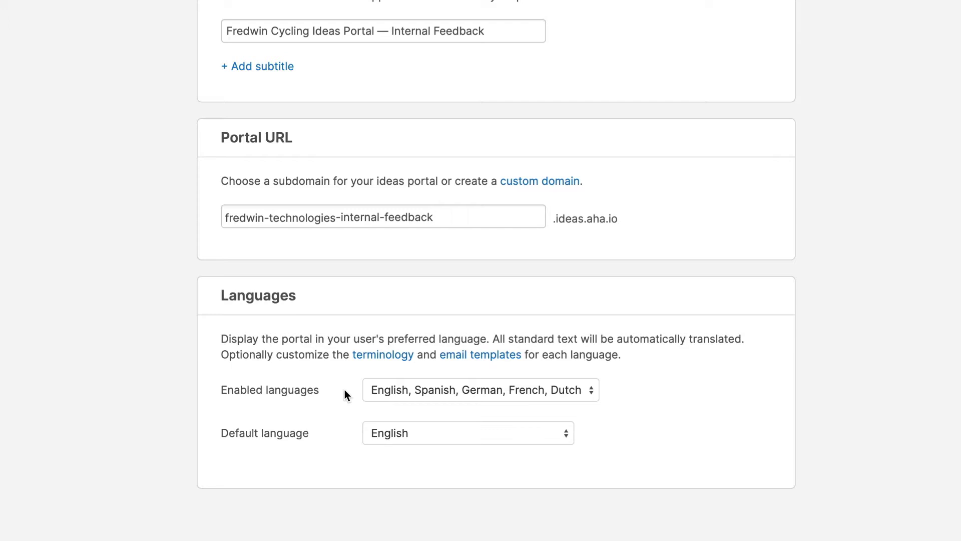
Turn on proxy voting in the portal's Content > Ideas settings.
{"action": "scroll", "coordinate": [344, 389], "scroll_direction": "up", "scroll_amount": 4}
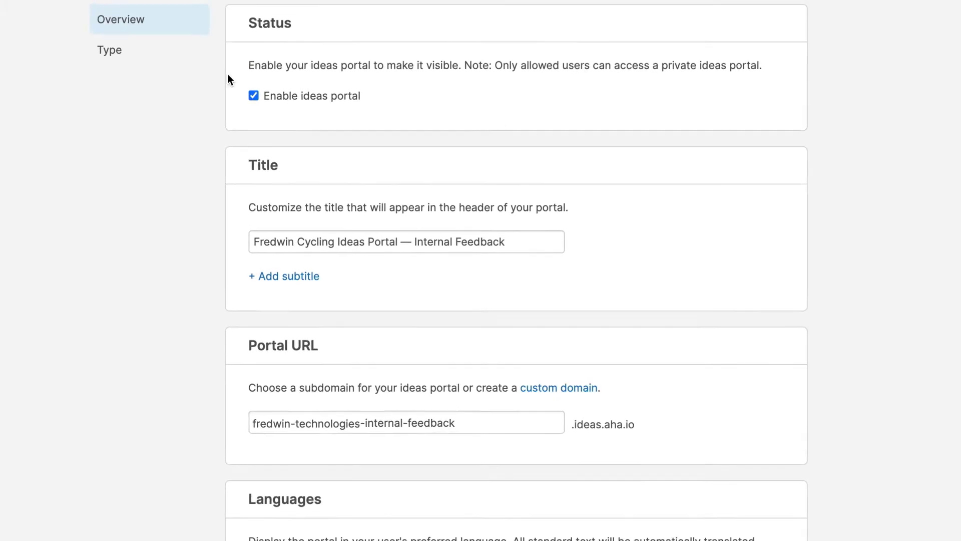
{"action": "scroll", "coordinate": [227, 75], "scroll_direction": "up", "scroll_amount": 3}
{"action": "left_click", "coordinate": [226, 38]}
{"action": "left_click", "coordinate": [205, 153]}
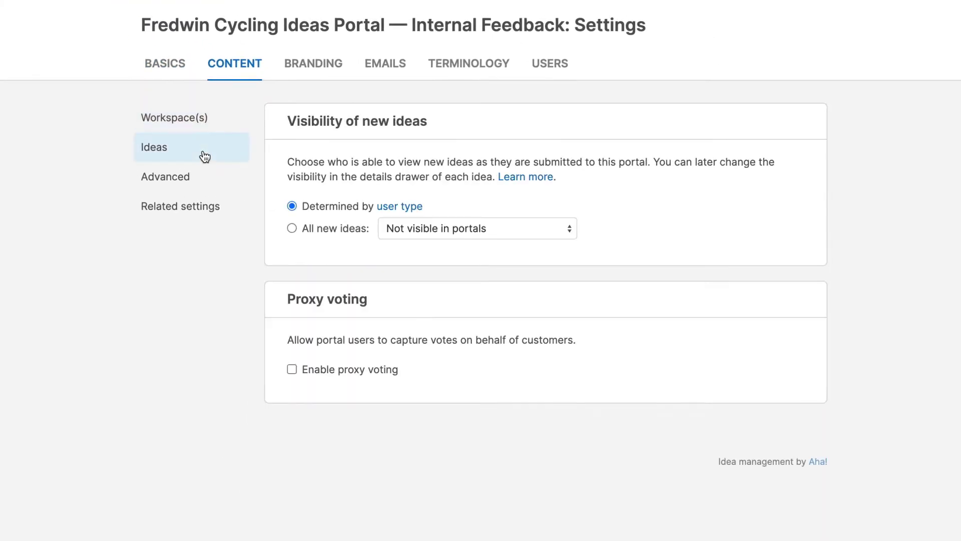
{"action": "left_click", "coordinate": [292, 368]}
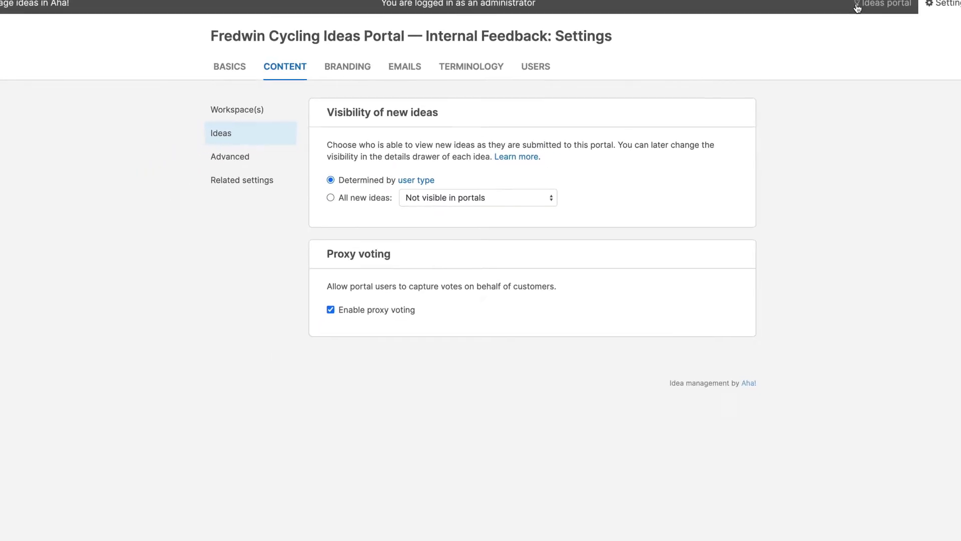
On the ideas portal, start adding a proxy vote for Report road conditions and hazards.
{"action": "left_click", "coordinate": [845, 8]}
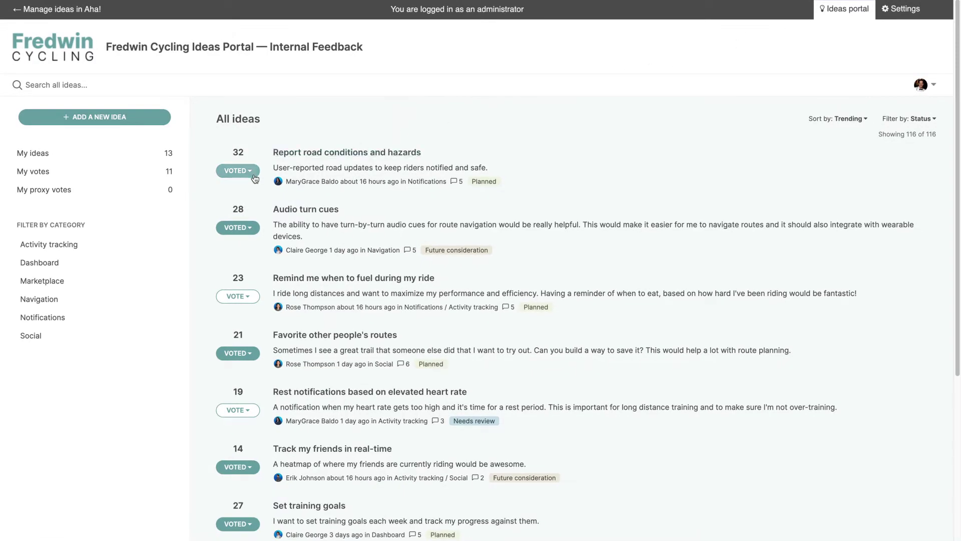
{"action": "left_click", "coordinate": [239, 170]}
{"action": "left_click", "coordinate": [261, 244]}
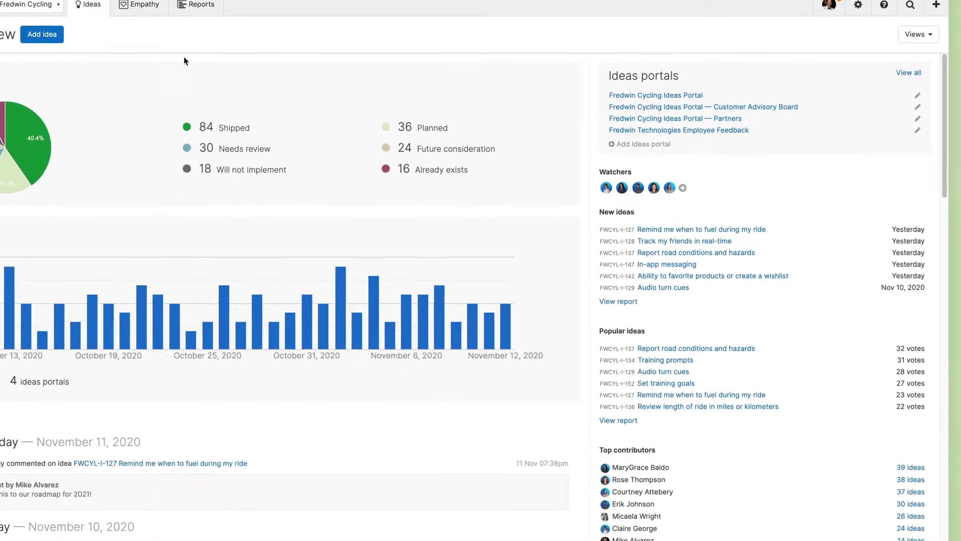
Set Track my friends in real-time to Future consideration with Social and Activity tracking categories.
{"action": "left_click", "coordinate": [552, 263]}
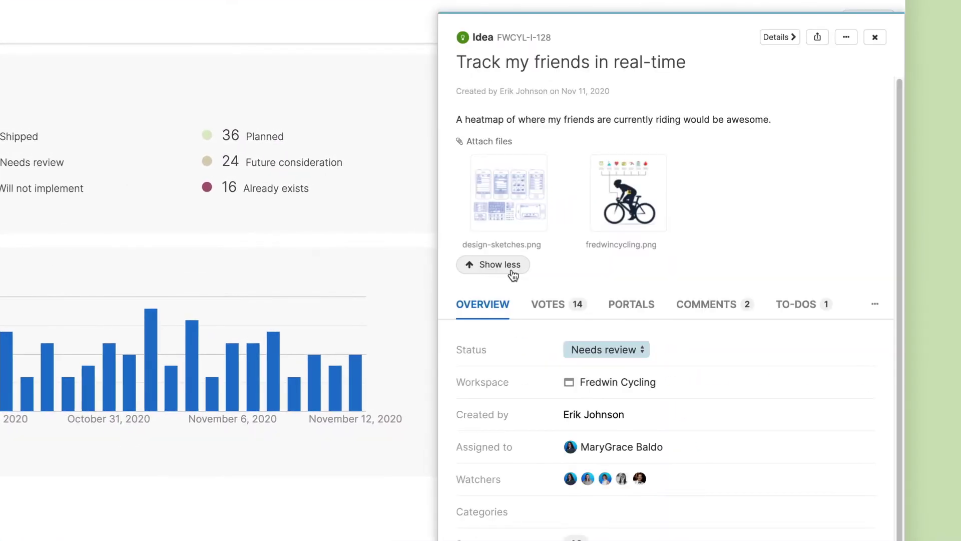
{"action": "left_click", "coordinate": [589, 348]}
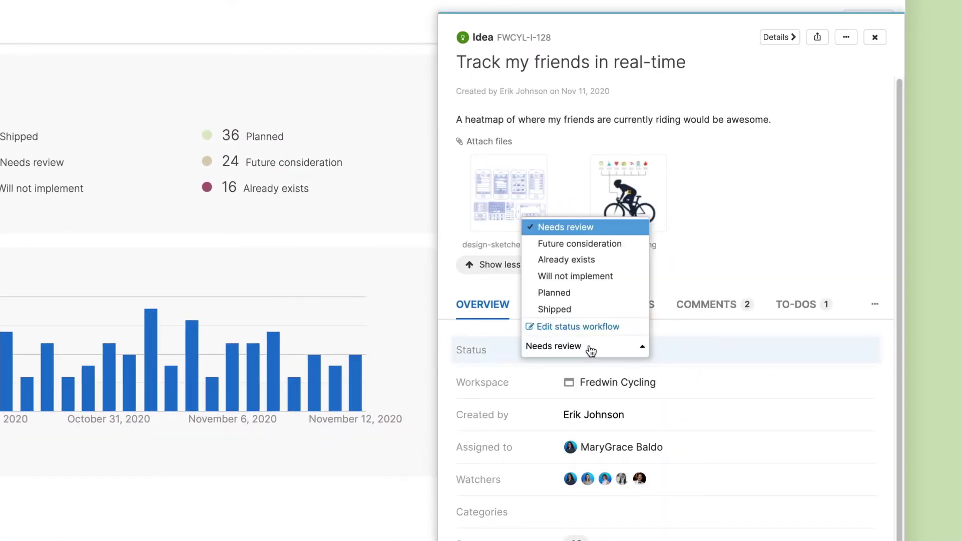
{"action": "left_click", "coordinate": [624, 244]}
{"action": "left_click", "coordinate": [579, 459]}
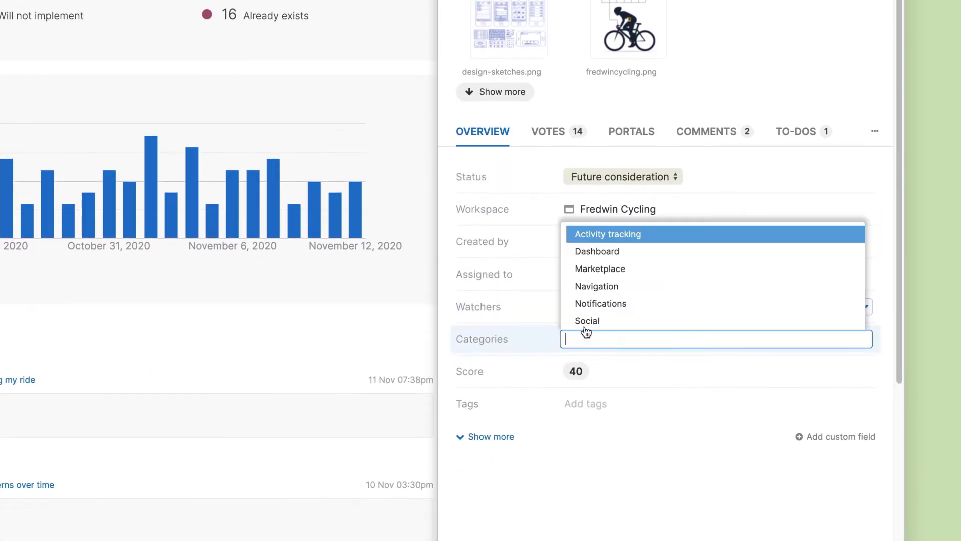
{"action": "left_click", "coordinate": [583, 321]}
{"action": "left_click", "coordinate": [615, 256]}
{"action": "left_click", "coordinate": [538, 337]}
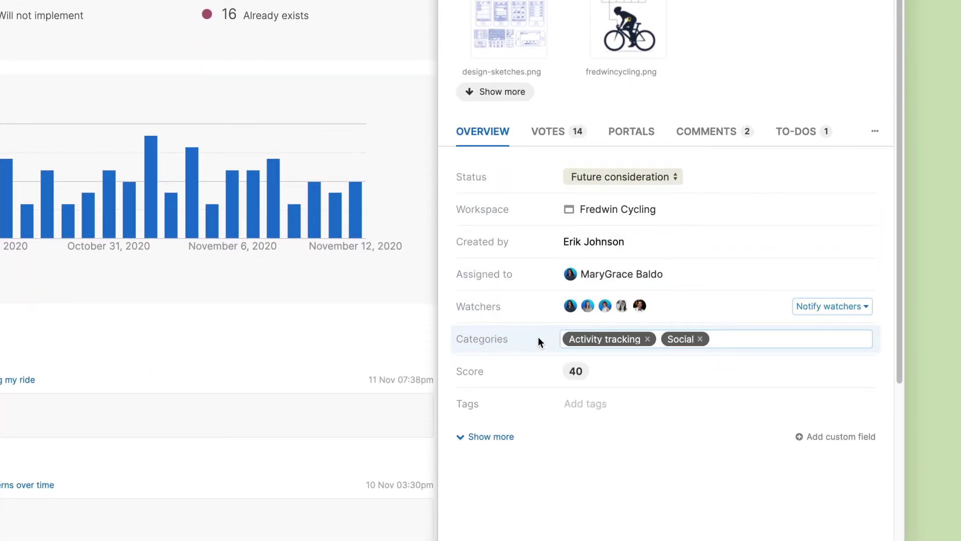
Tag the idea Social media, GPS and Community, with business goal #1 in social fitness software.
{"action": "left_click", "coordinate": [573, 403]}
{"action": "left_click", "coordinate": [585, 377]}
{"action": "left_click", "coordinate": [589, 301]}
{"action": "left_click", "coordinate": [590, 300]}
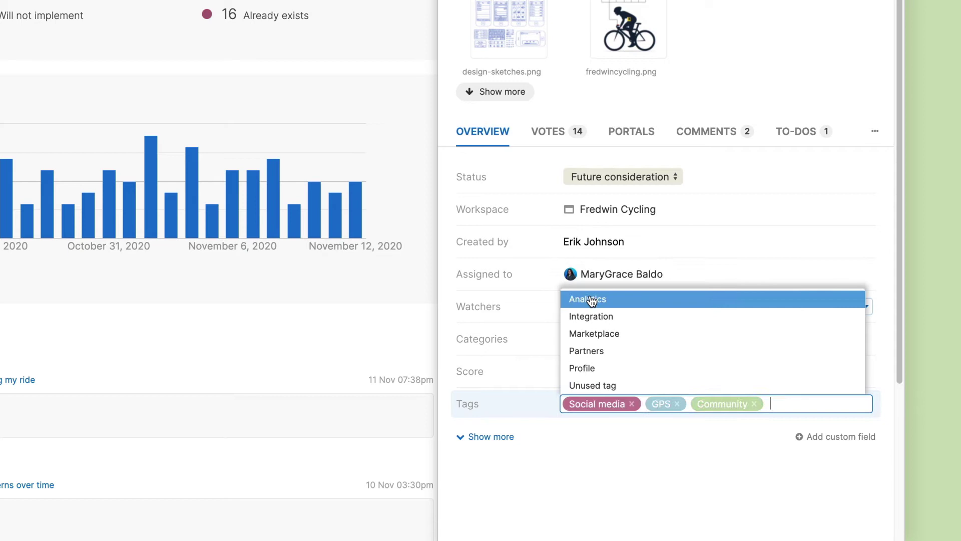
{"action": "left_click", "coordinate": [523, 404]}
{"action": "left_click", "coordinate": [491, 437]}
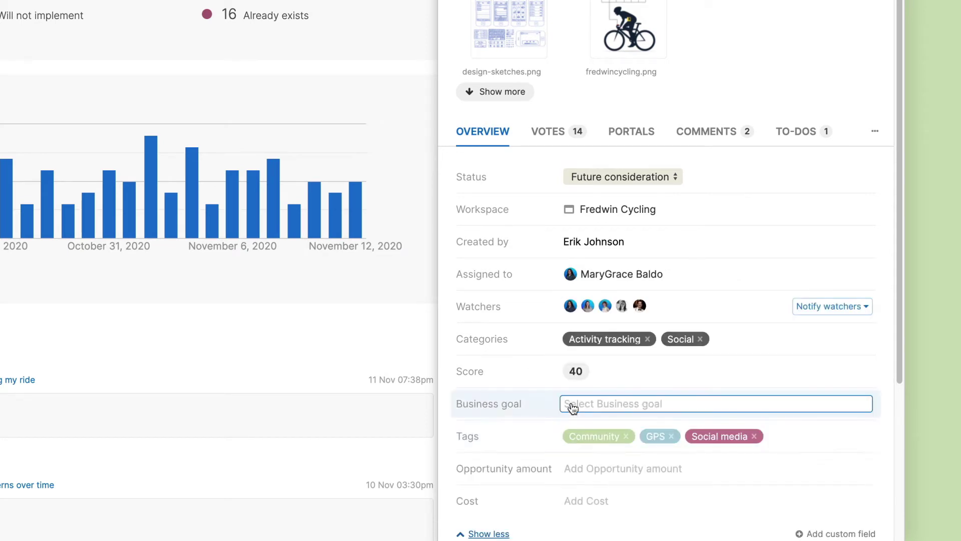
{"action": "left_click", "coordinate": [590, 404]}
{"action": "left_click", "coordinate": [594, 350]}
Enter an opportunity amount of $3,000 and a cost of $7,500 for the idea.
{"action": "left_click", "coordinate": [574, 465]}
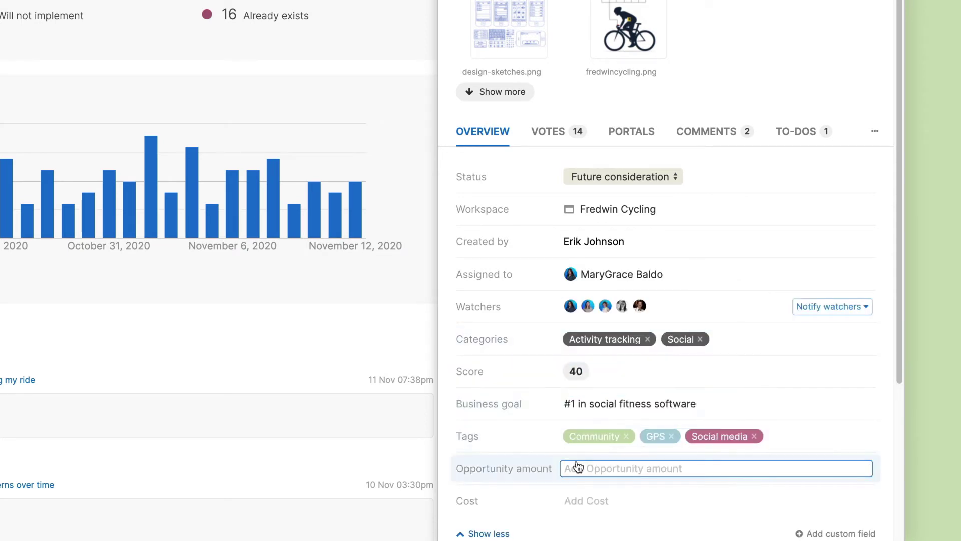
{"action": "type", "text": "3000"}
{"action": "left_click", "coordinate": [546, 502]}
{"action": "type", "text": "7500"}
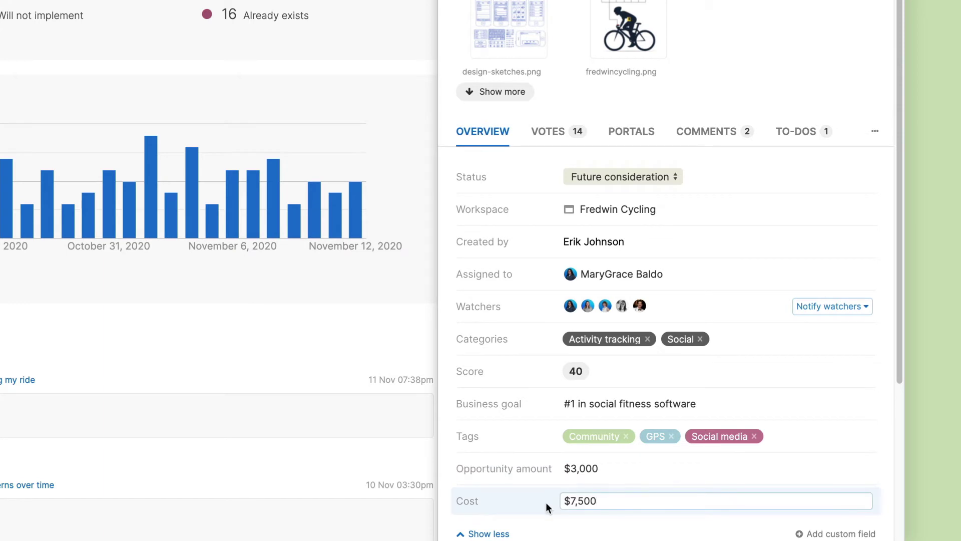
{"action": "key", "text": "Return"}
Post the pasted follow-up question as a public comment on the idea.
{"action": "left_click", "coordinate": [734, 135]}
{"action": "left_click", "coordinate": [747, 175]}
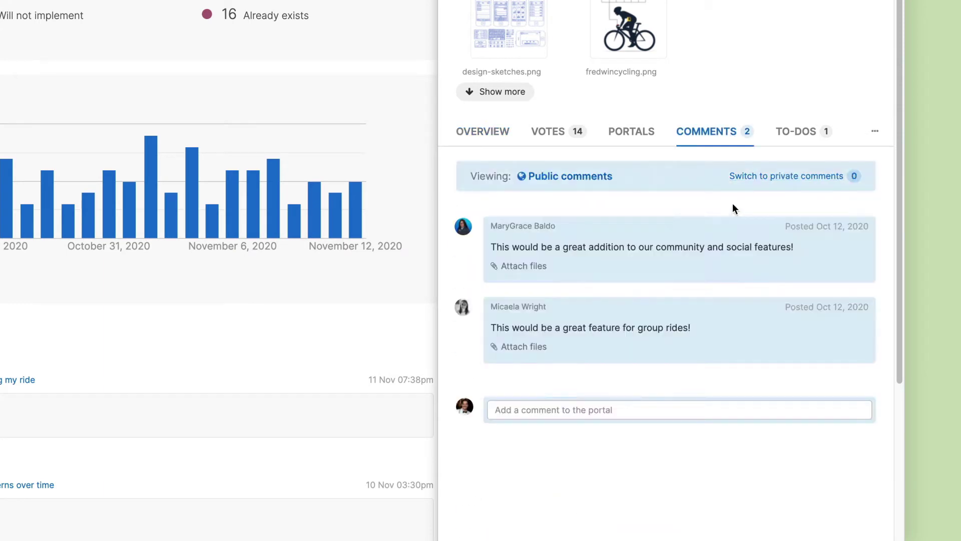
{"action": "left_click", "coordinate": [616, 408]}
{"action": "type", "text": "Great! And what specific details are you looking to track during group rides?"}
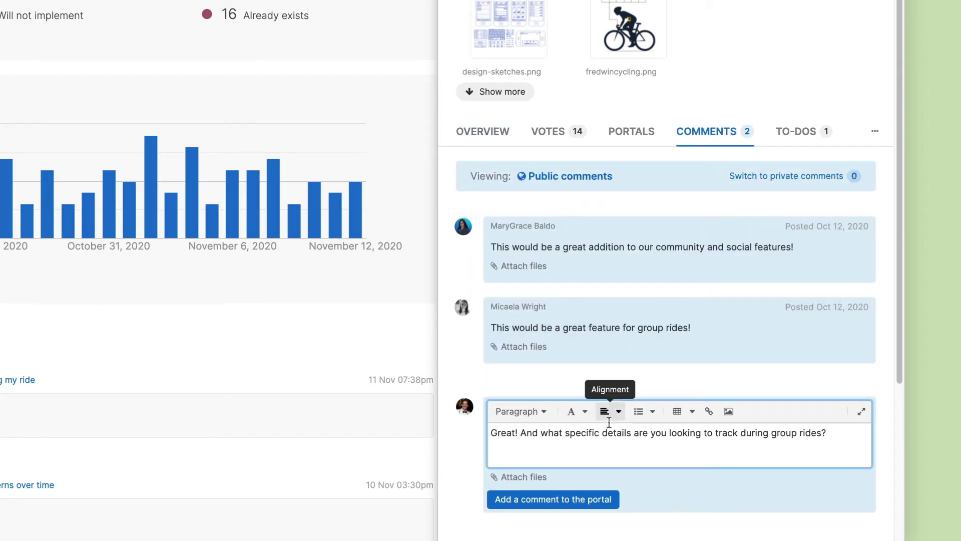
{"action": "left_click", "coordinate": [555, 498]}
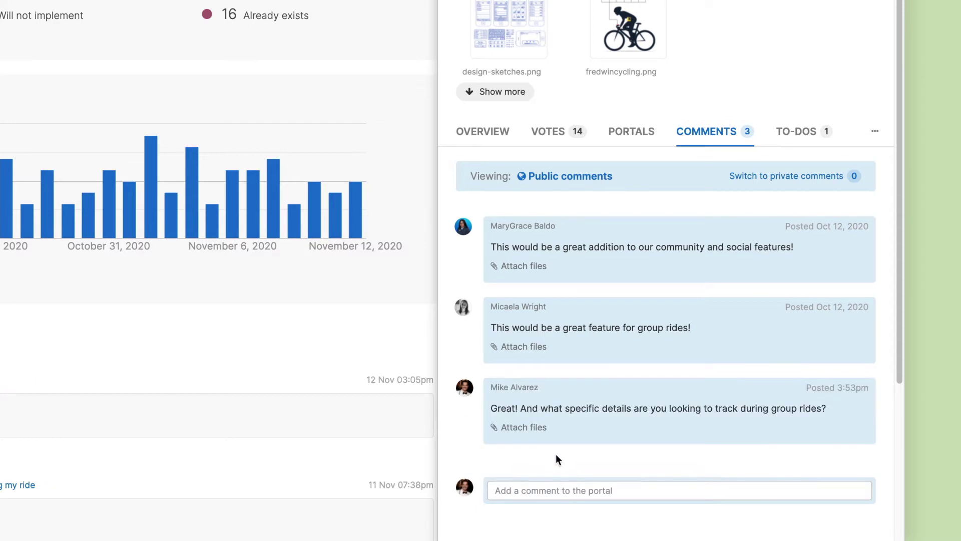
{"action": "left_click", "coordinate": [478, 132]}
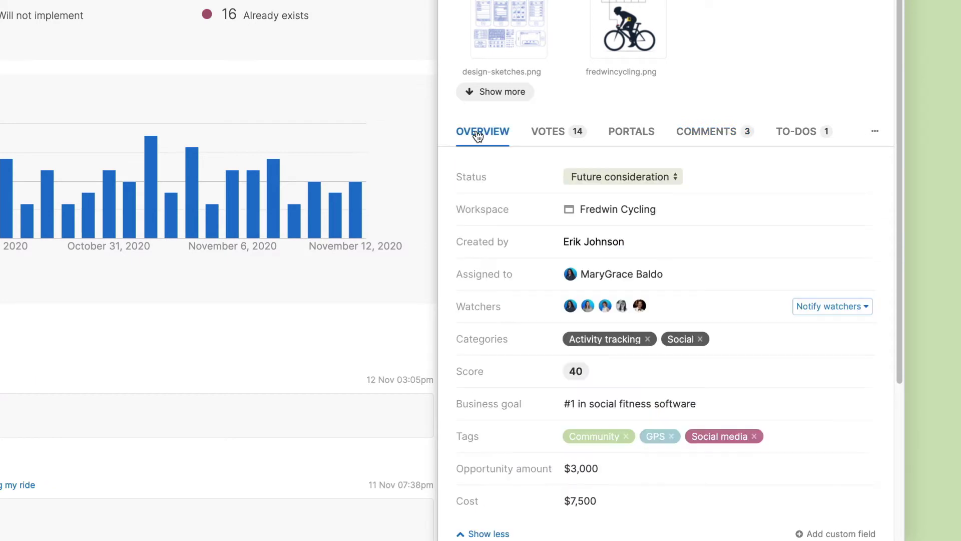
In the idea's scorecard, set Impact to 80 and save the resulting score of 56.
{"action": "left_click", "coordinate": [576, 370]}
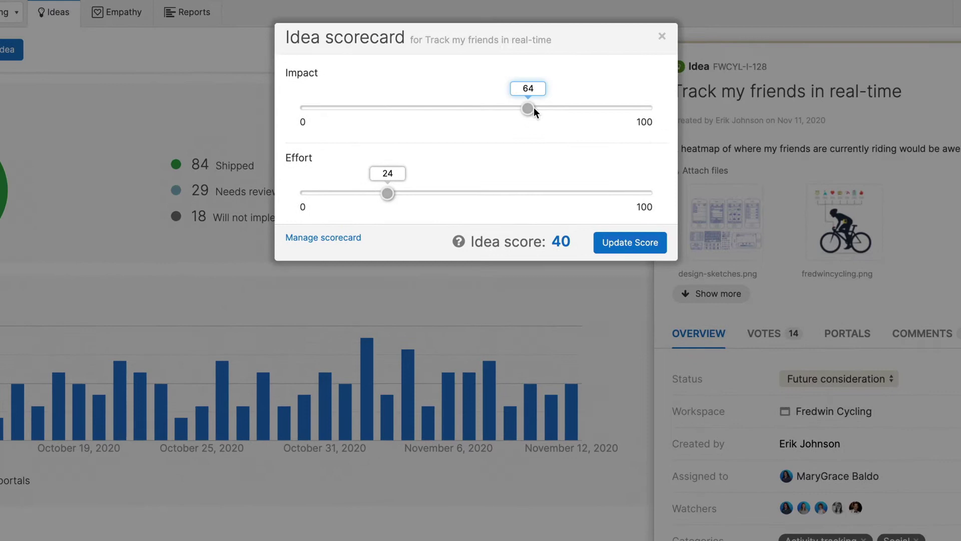
{"action": "left_click_drag", "start_coordinate": [576, 112], "coordinate": [582, 112]}
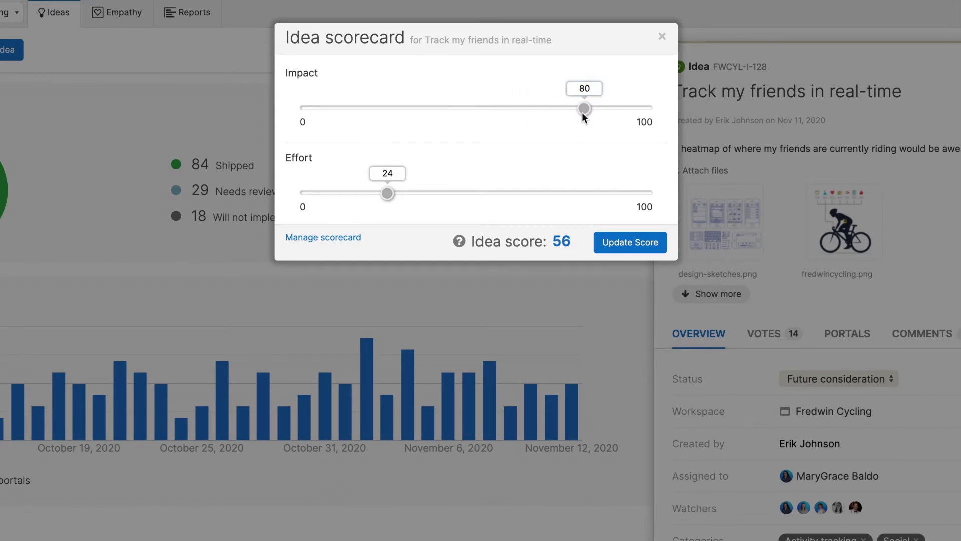
{"action": "left_click", "coordinate": [628, 242]}
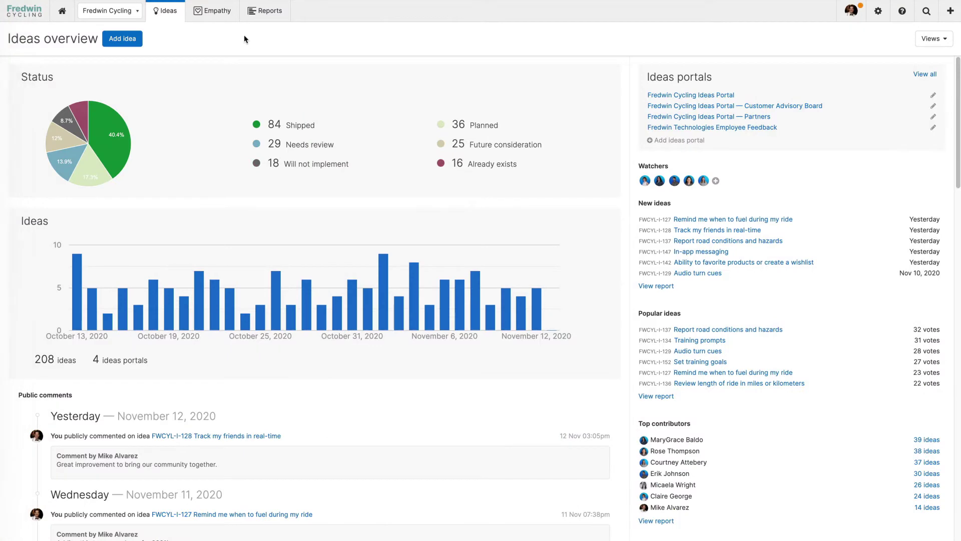
Go to Empathy sessions and begin scheduling a new empathy session.
{"action": "mouse_move", "coordinate": [228, 19]}
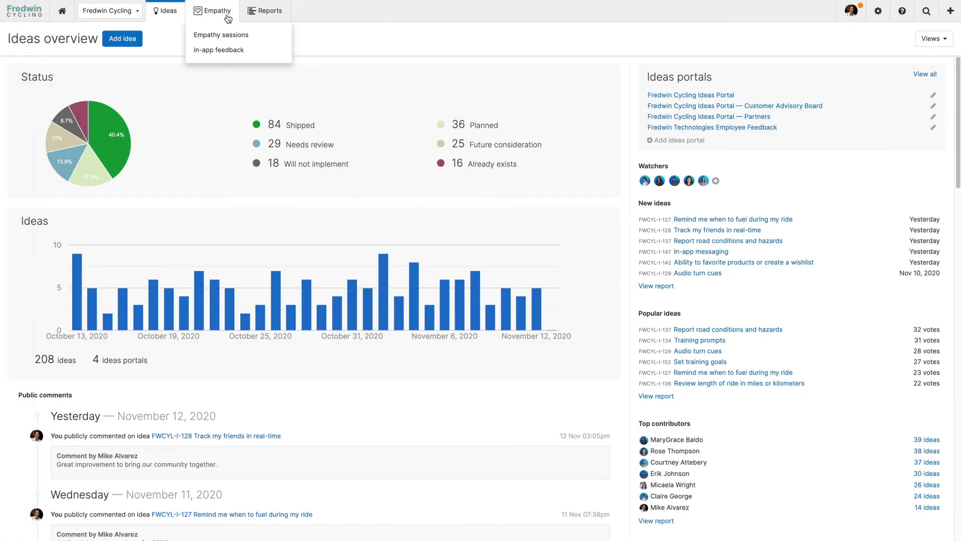
{"action": "left_click", "coordinate": [256, 37]}
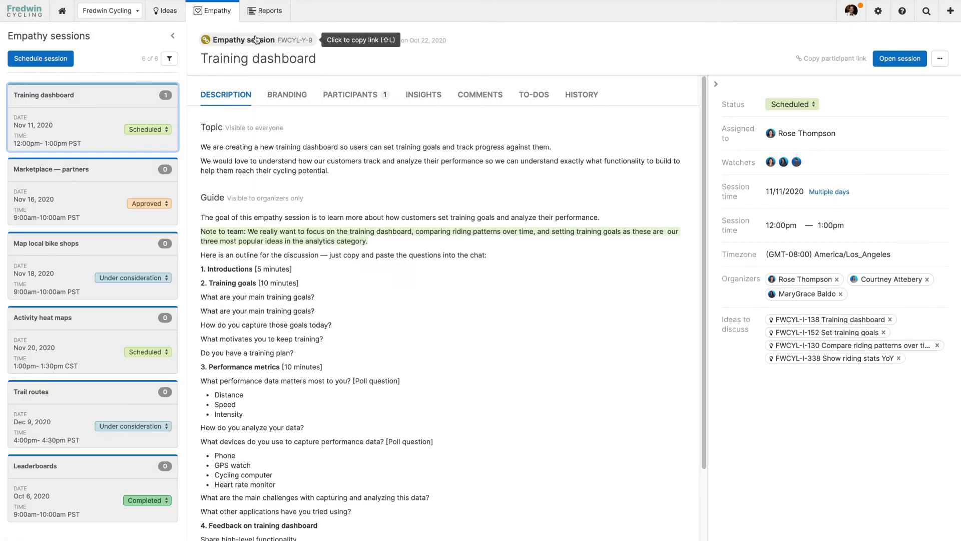
{"action": "left_click", "coordinate": [895, 60]}
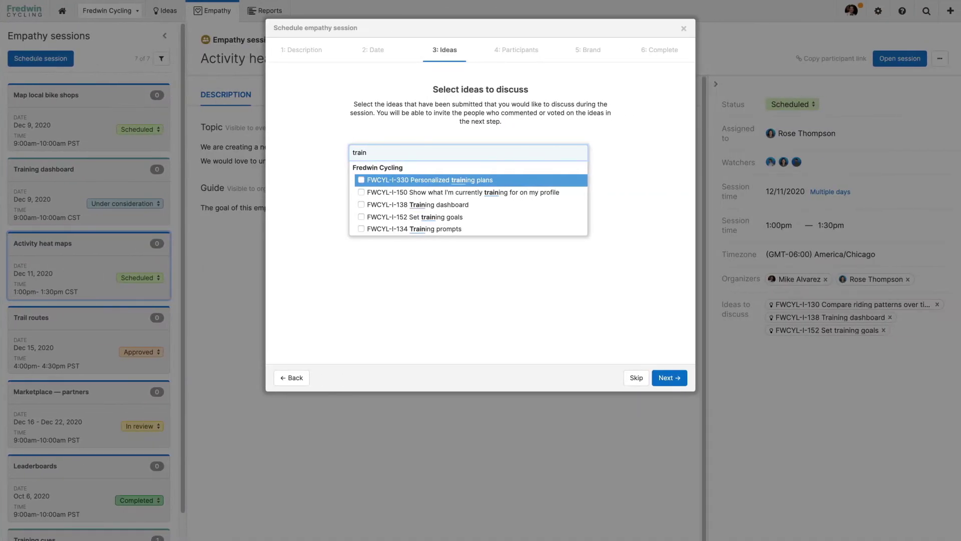
Add the Training dashboard and Set training goals ideas (FWCYL-I-138, FWCYL-I-152) to the session.
{"action": "left_click", "coordinate": [423, 206]}
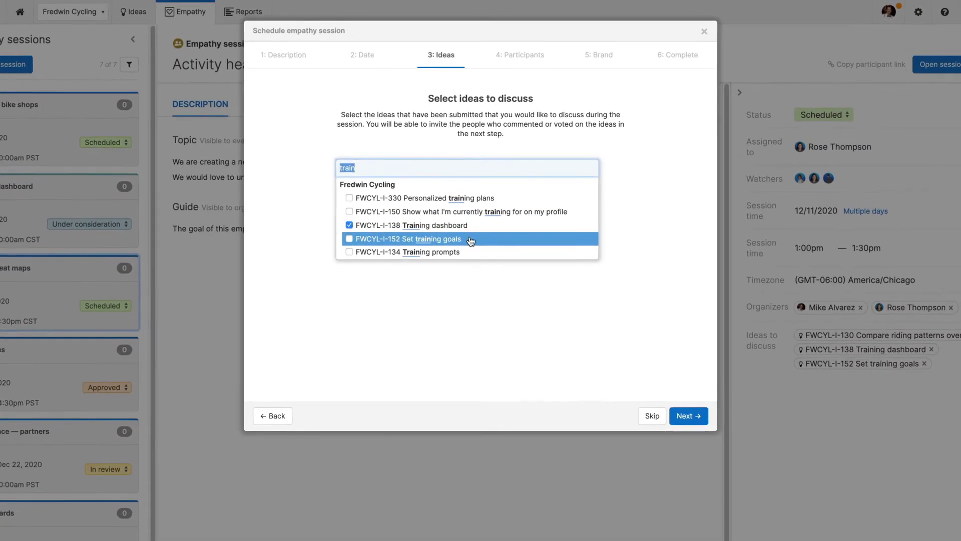
{"action": "left_click", "coordinate": [471, 219]}
{"action": "left_click", "coordinate": [531, 290]}
{"action": "left_click", "coordinate": [697, 433]}
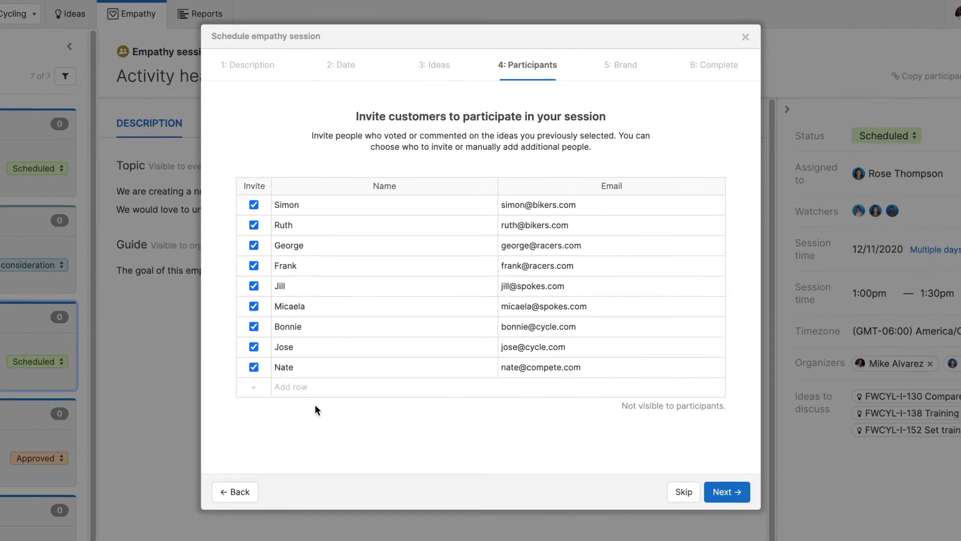
Invite an extra participant by entering their name and e-mail address in a new row.
{"action": "left_click", "coordinate": [251, 388]}
{"action": "left_click", "coordinate": [302, 386]}
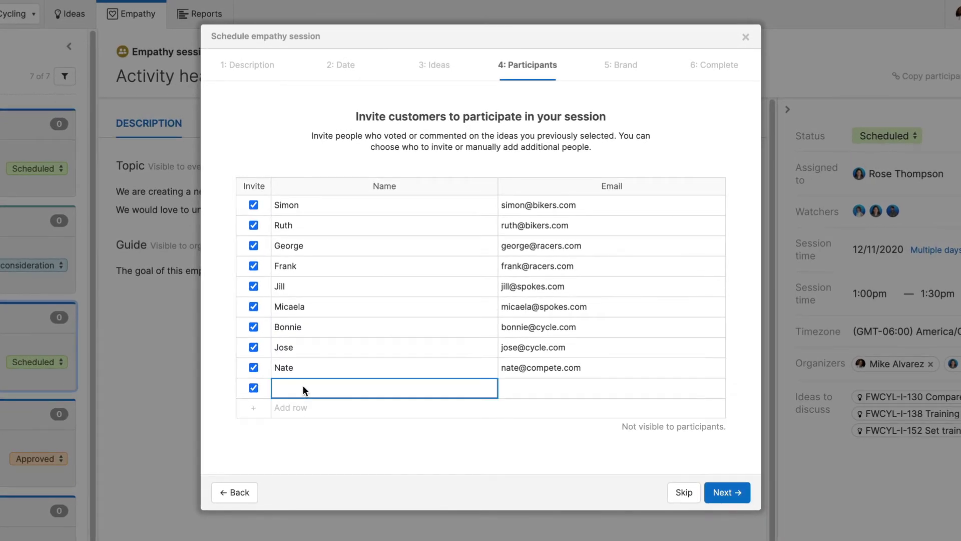
{"action": "type", "text": "Rose"}
{"action": "key", "text": "Tab"}
{"action": "key", "text": "Return"}
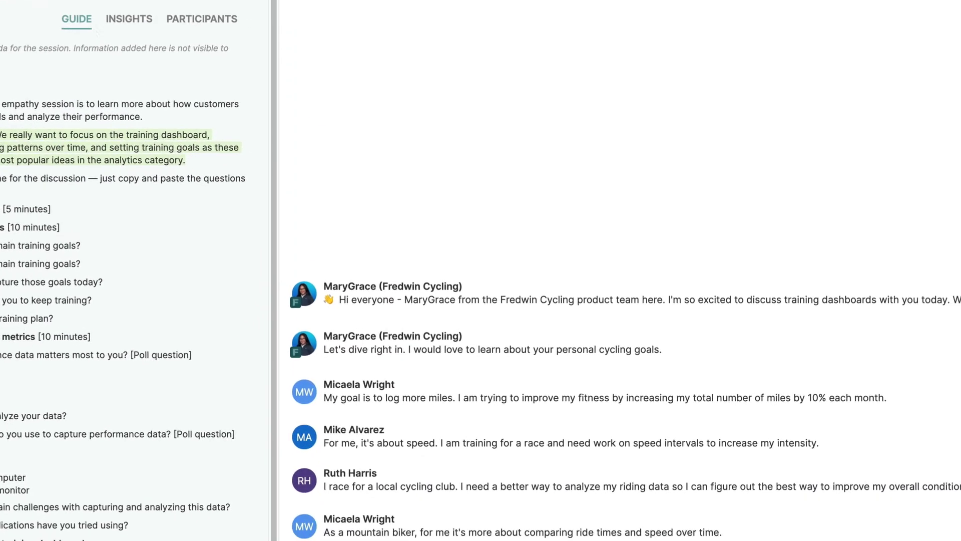
Send a chat message asking to learn about participants' performance metrics, and view the session insights.
{"action": "type", "text": "Yes, it is great to learn about these goals. We would like to learn more about the specific performance metrics you are interested in tracking."}
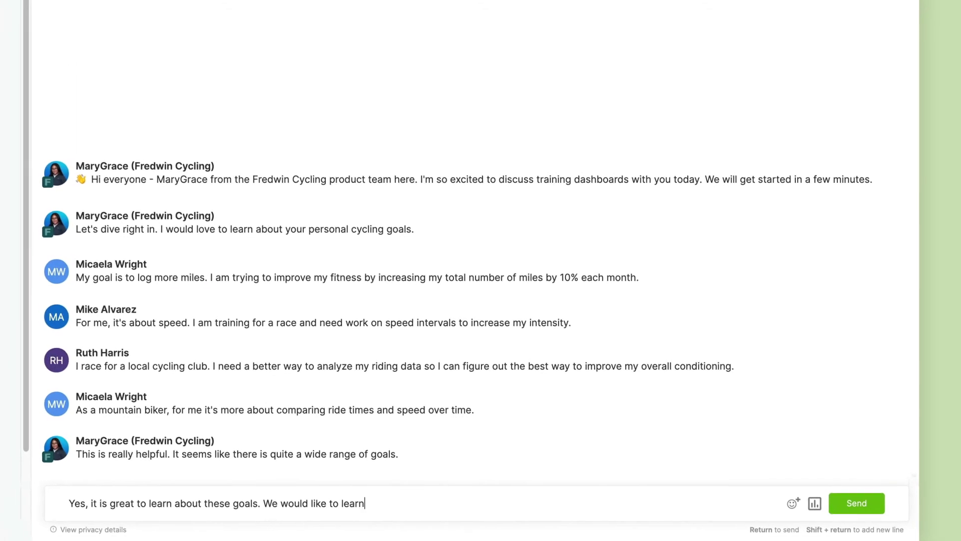
{"action": "key", "text": "Return"}
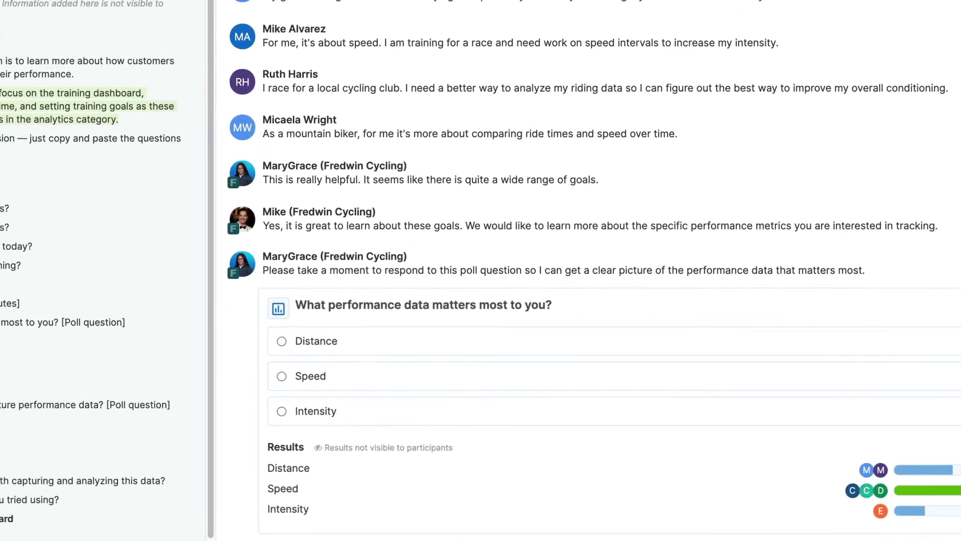
{"action": "left_click", "coordinate": [216, 57]}
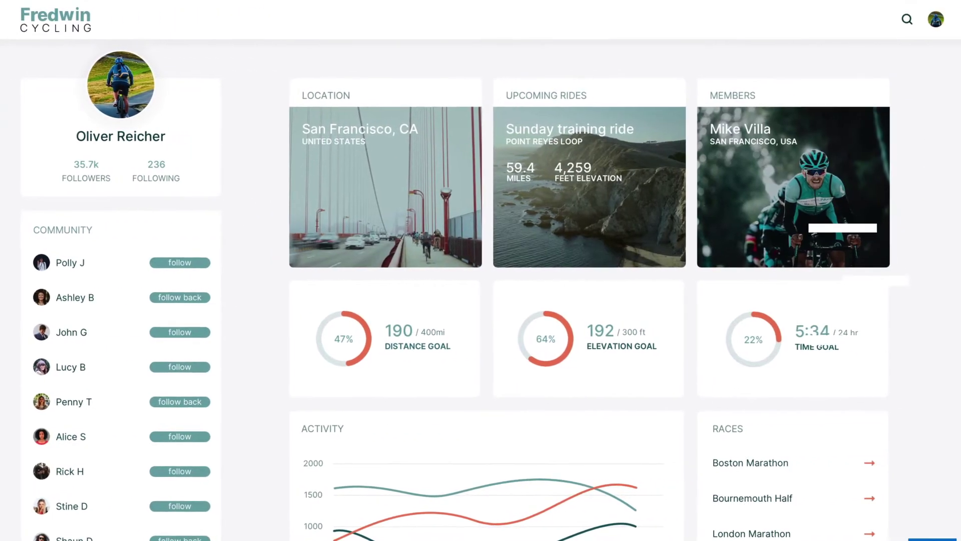
Post the km metric-units request, reply to and heart the distance-stats message, then view the widget code.
{"action": "type", "text": "Could you make it possible to track distance in metric units too? I need km instead of miles"}
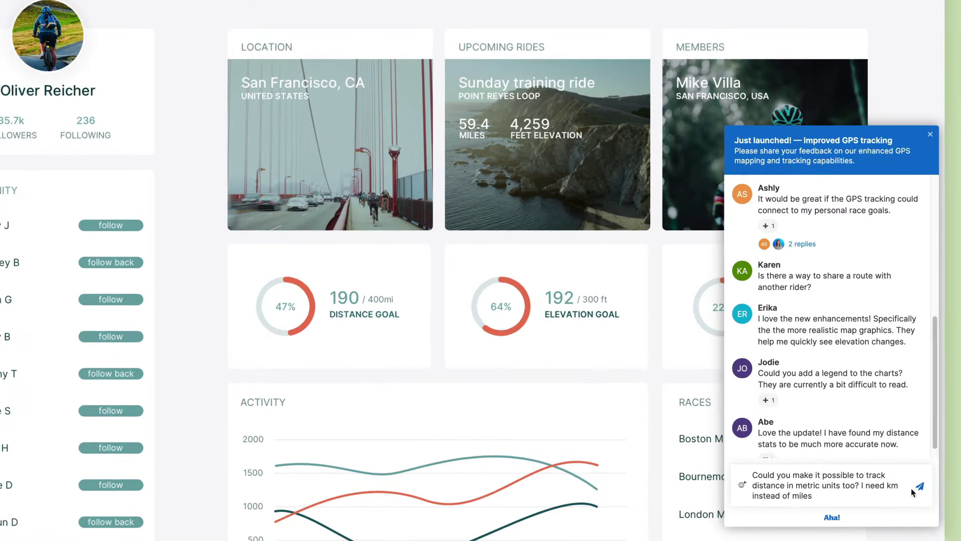
{"action": "key", "text": "Return"}
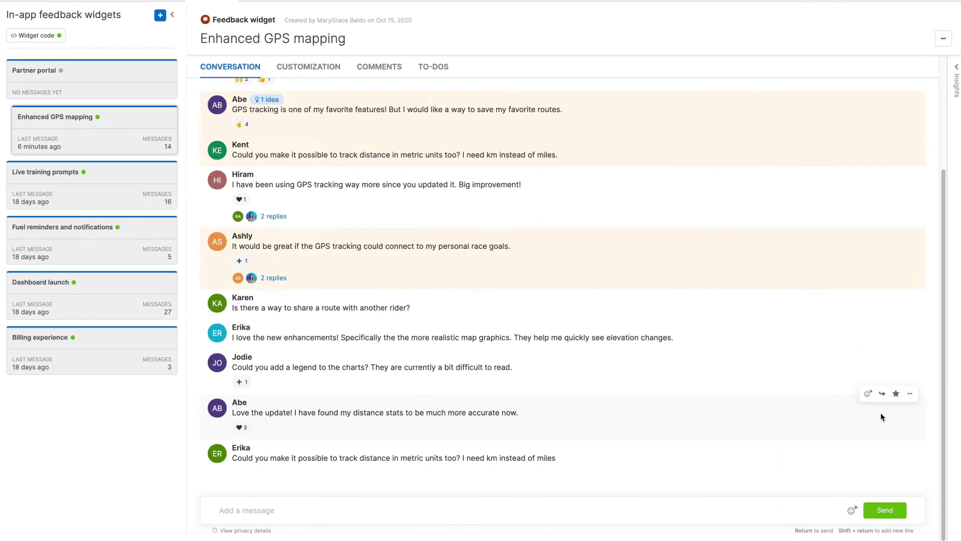
{"action": "left_click", "coordinate": [886, 392]}
{"action": "type", "text": "That's great to hear! Are there any other stats we could improve upon to enhance your experience further?"}
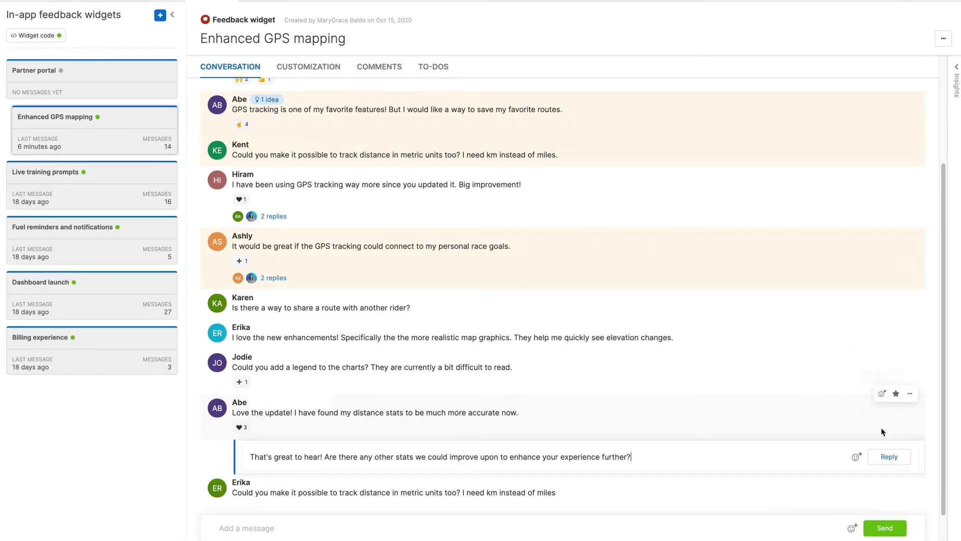
{"action": "left_click", "coordinate": [881, 461]}
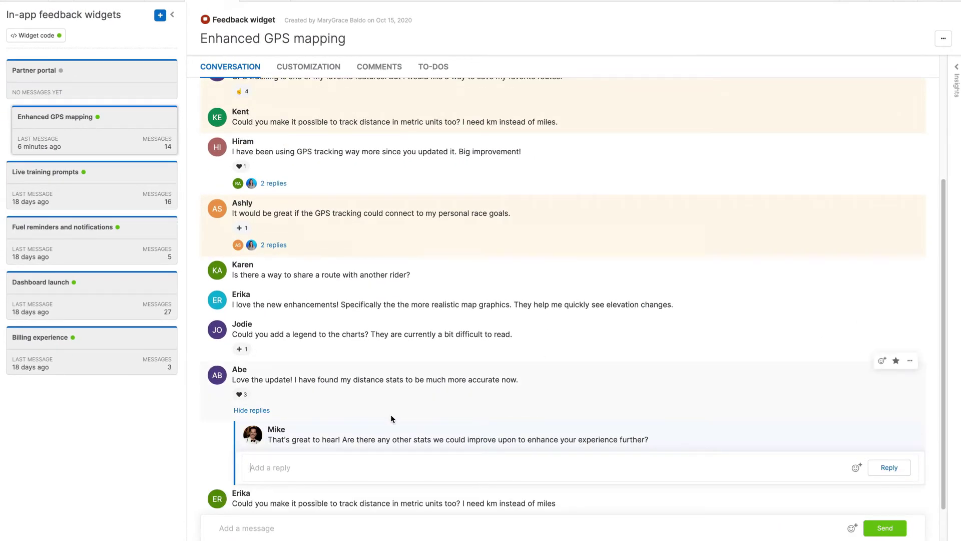
{"action": "left_click", "coordinate": [246, 395]}
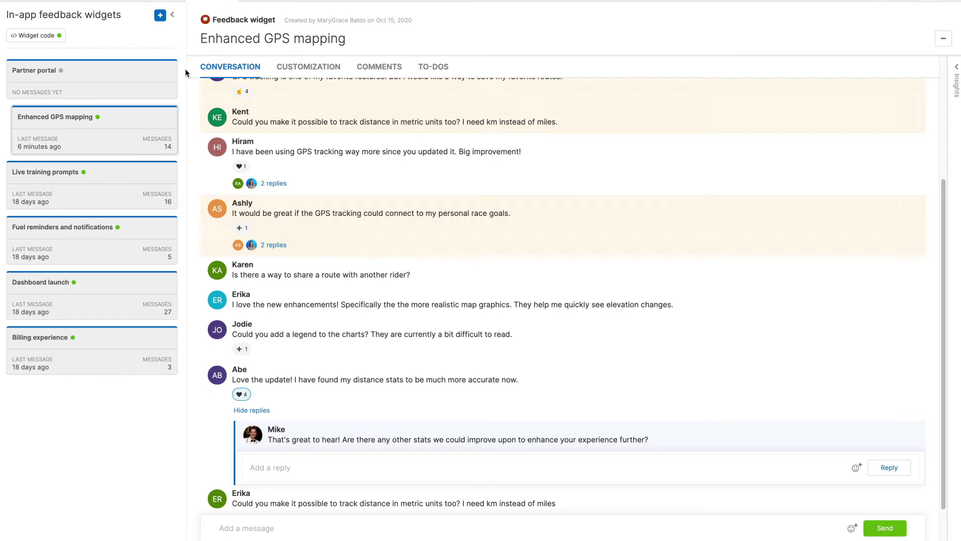
{"action": "left_click", "coordinate": [49, 40]}
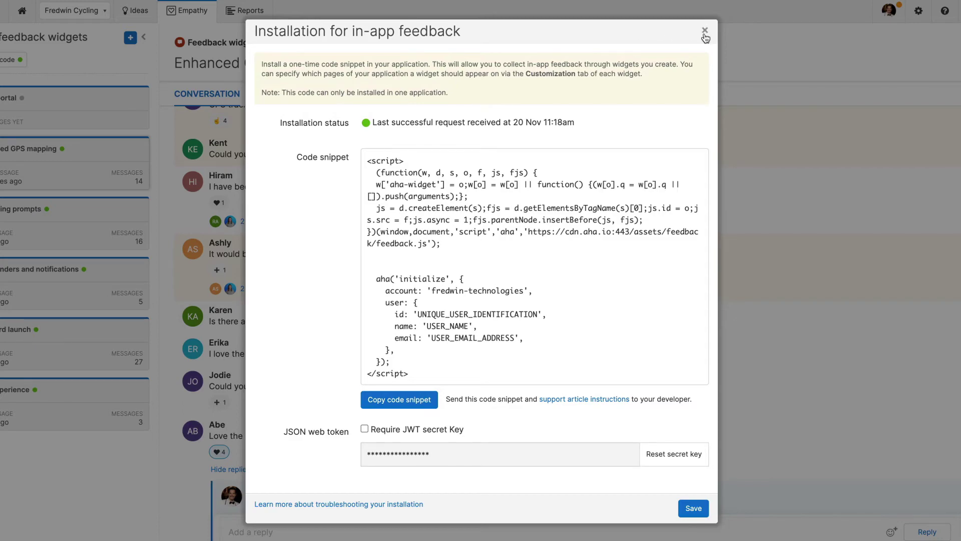
Create the 'Race leader board' widget for fredwin-technologies.com/leaderboard, then reopen Enhanced GPS mapping.
{"action": "left_click", "coordinate": [704, 30]}
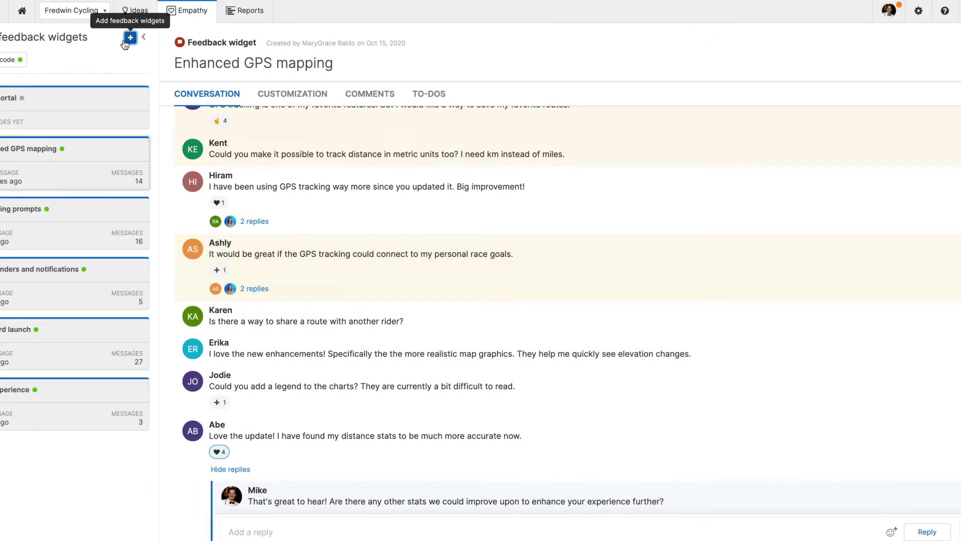
{"action": "left_click", "coordinate": [125, 44]}
{"action": "type", "text": "Race leader board"}
{"action": "key", "text": "Tab"}
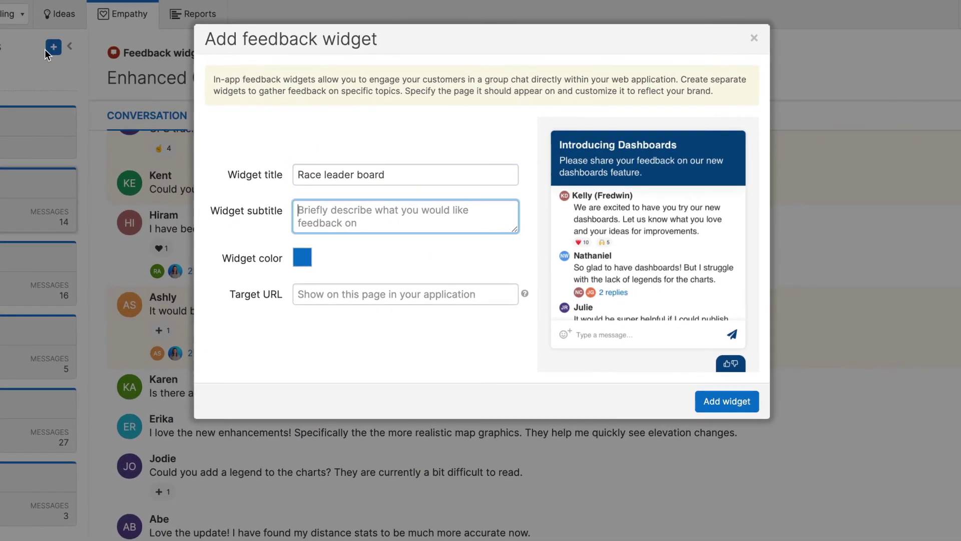
{"action": "type", "text": "We recently launched our new race leader board feature. We are asking customers to share their feedback on these enhancements"}
{"action": "key", "text": "Tab"}
{"action": "type", "text": "fredwin-technologies.com/leaderboard"}
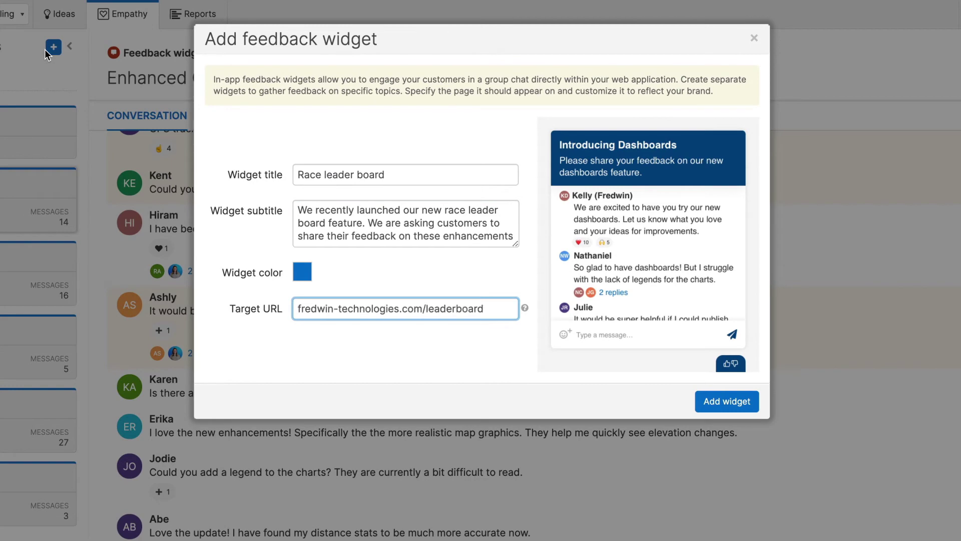
{"action": "left_click", "coordinate": [726, 401]}
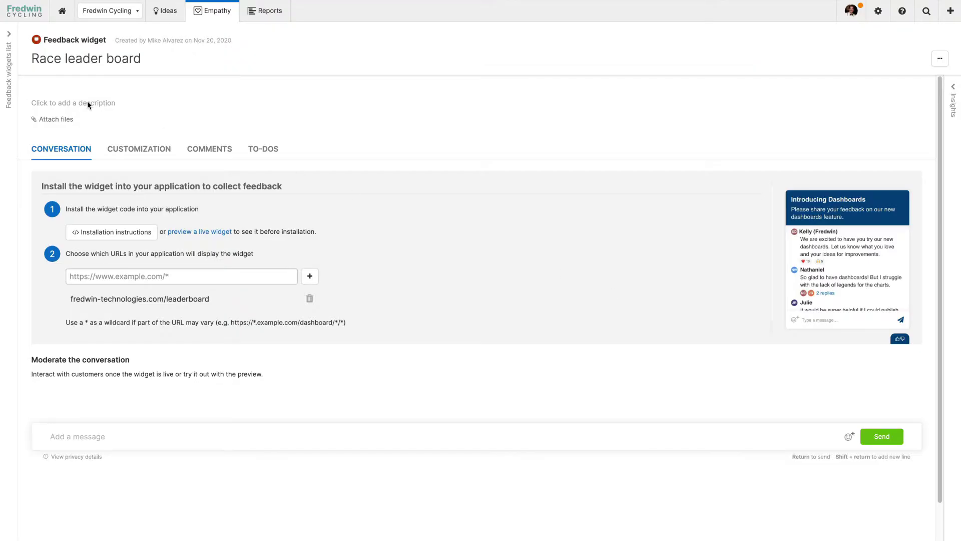
{"action": "left_click", "coordinate": [11, 78]}
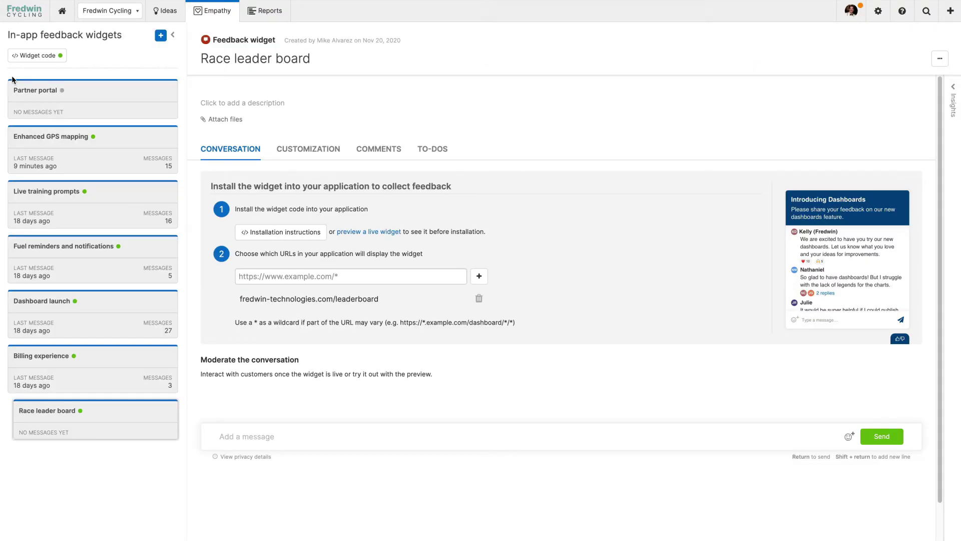
{"action": "left_click", "coordinate": [125, 150]}
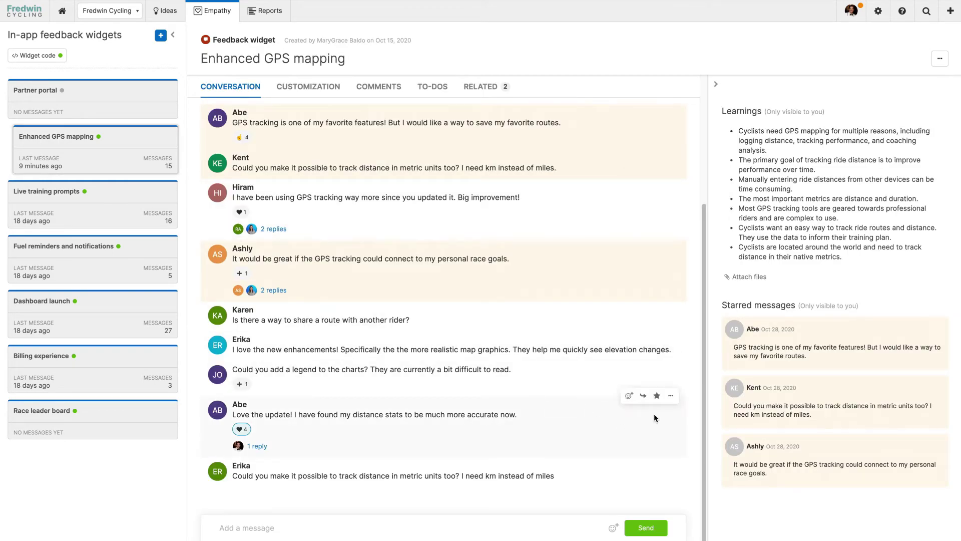
Star the distance-stats message and turn the saved-routes feedback into idea 'Save your favorite routes'.
{"action": "left_click", "coordinate": [656, 396]}
{"action": "scroll", "coordinate": [636, 395], "scroll_direction": "up", "scroll_amount": 2}
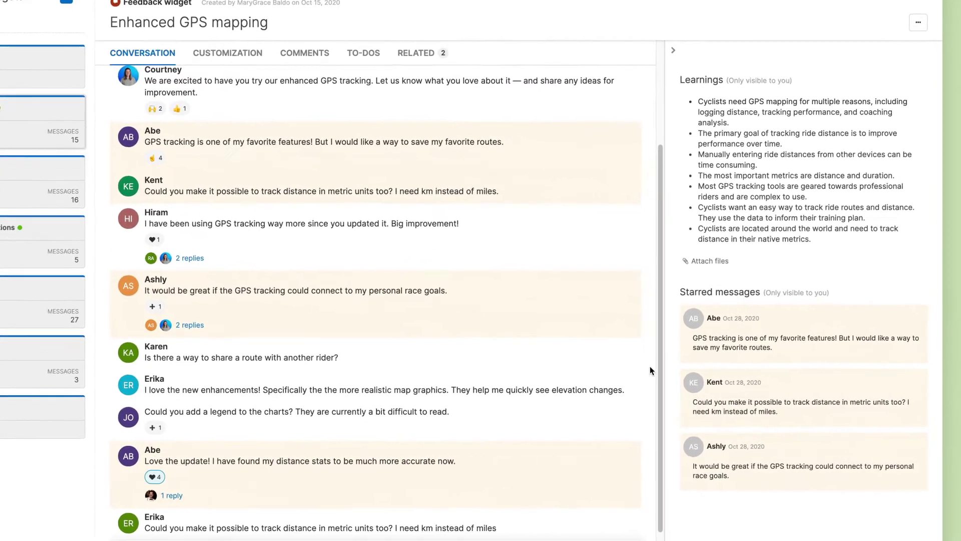
{"action": "left_click", "coordinate": [895, 293]}
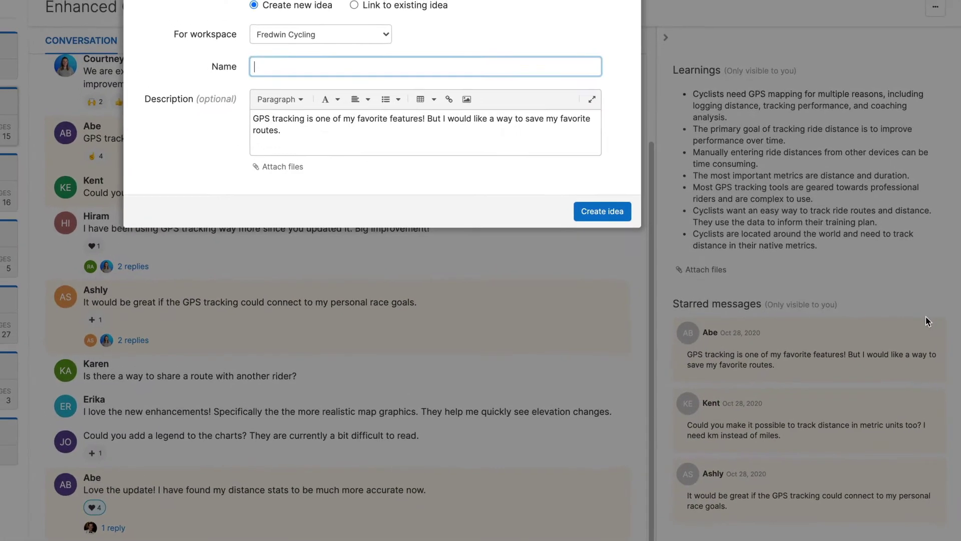
{"action": "type", "text": "Save your favorite routes"}
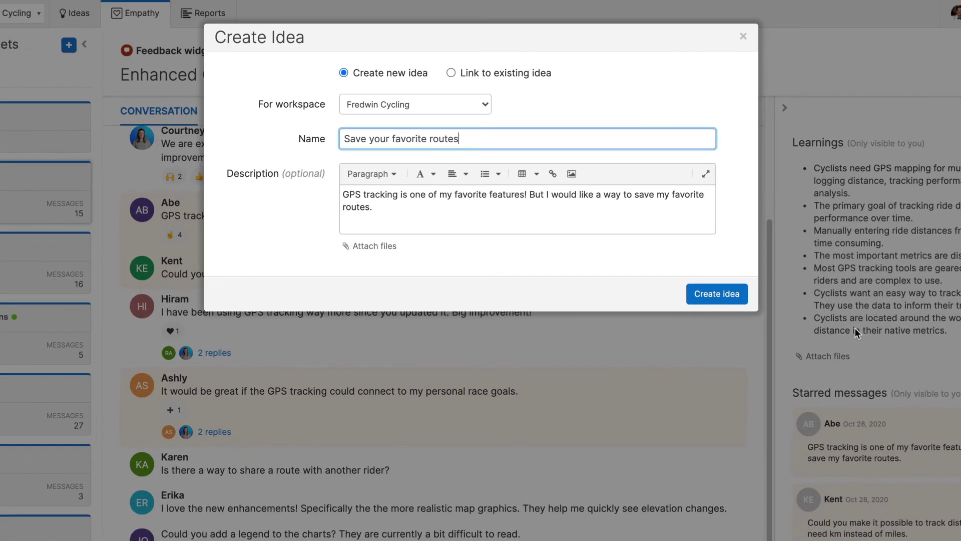
{"action": "left_click", "coordinate": [746, 294]}
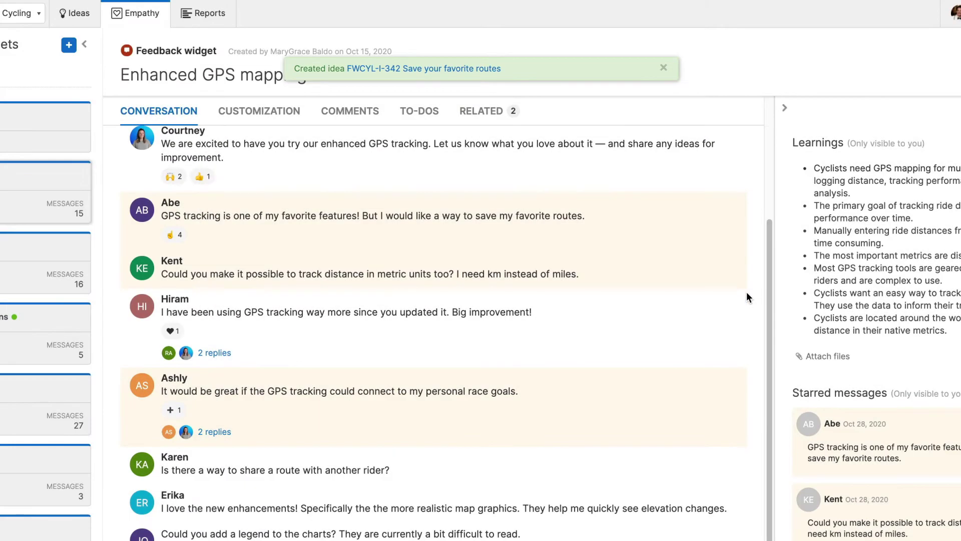
{"action": "mouse_move", "coordinate": [206, 13]}
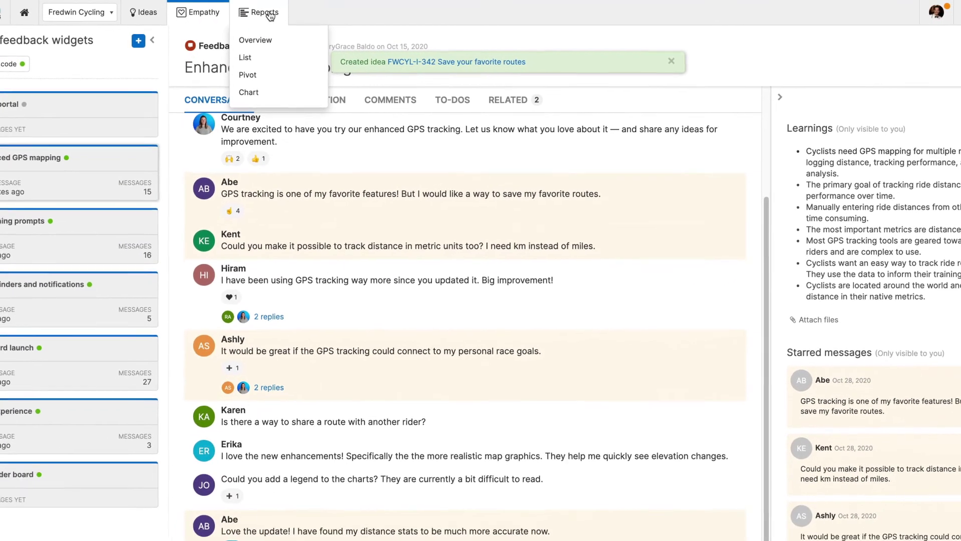
Try Table and Chart report layouts without creating a report, then open the Idea categories chart.
{"action": "left_click", "coordinate": [255, 40]}
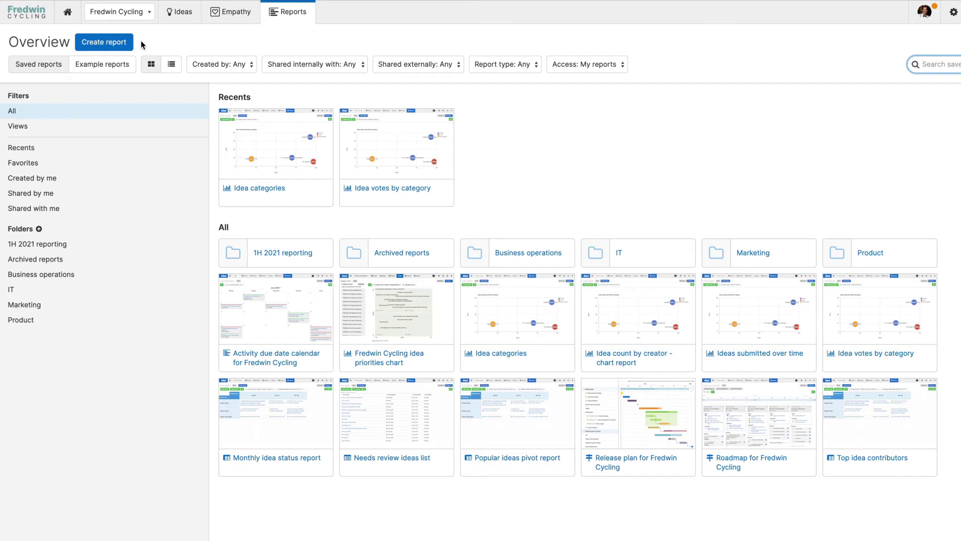
{"action": "left_click", "coordinate": [128, 45]}
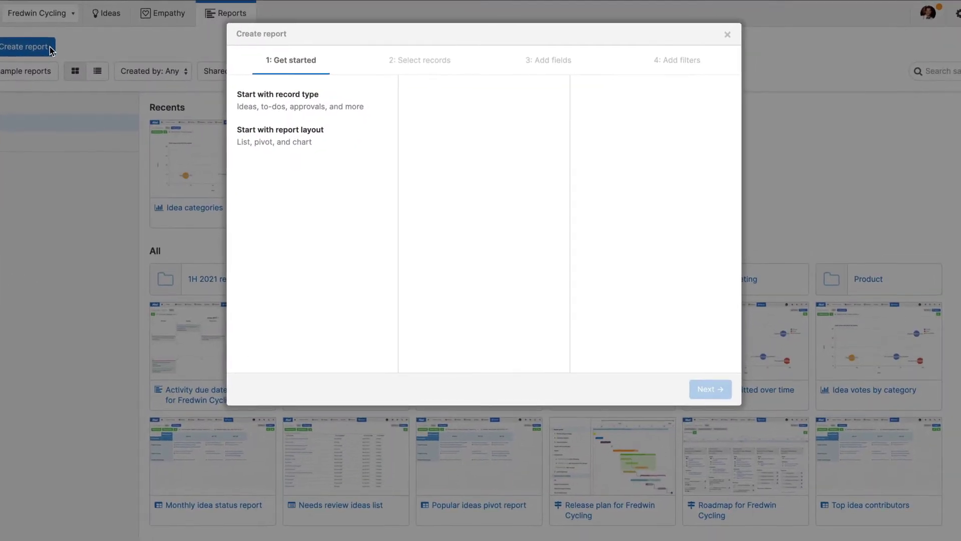
{"action": "left_click", "coordinate": [334, 146]}
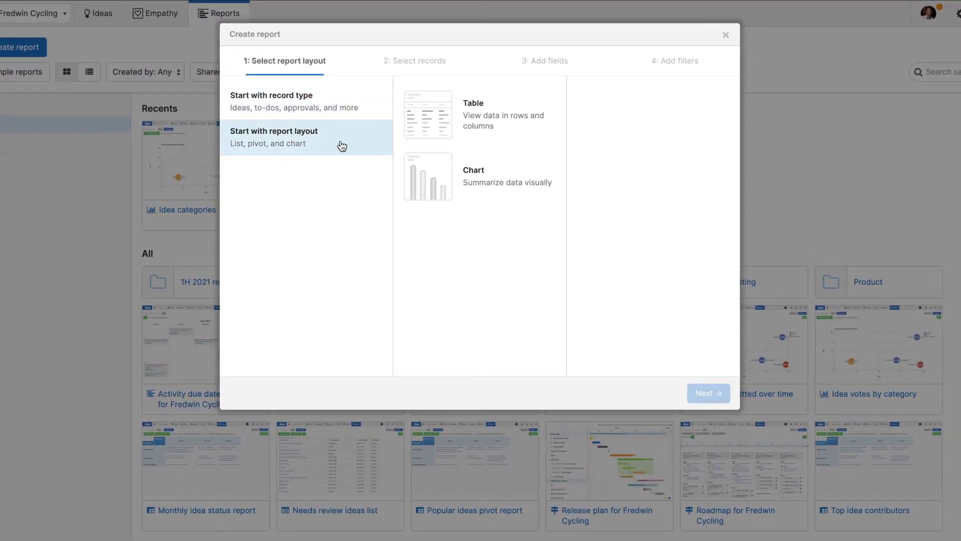
{"action": "left_click", "coordinate": [442, 121]}
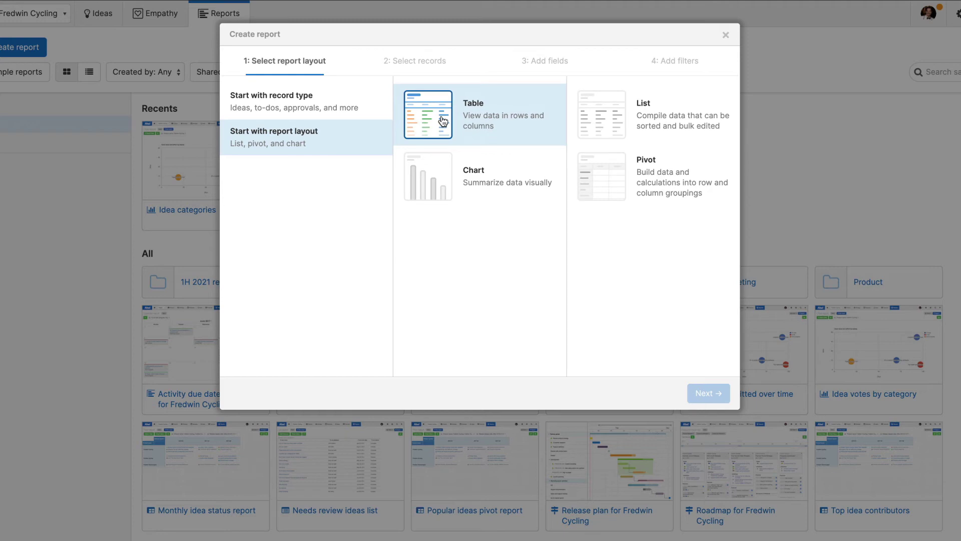
{"action": "left_click", "coordinate": [441, 165]}
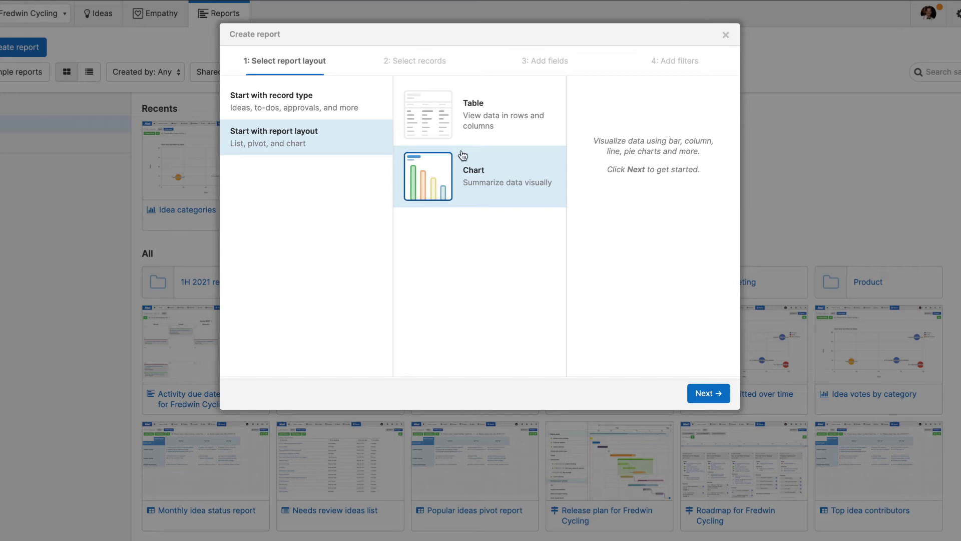
{"action": "left_click", "coordinate": [726, 36]}
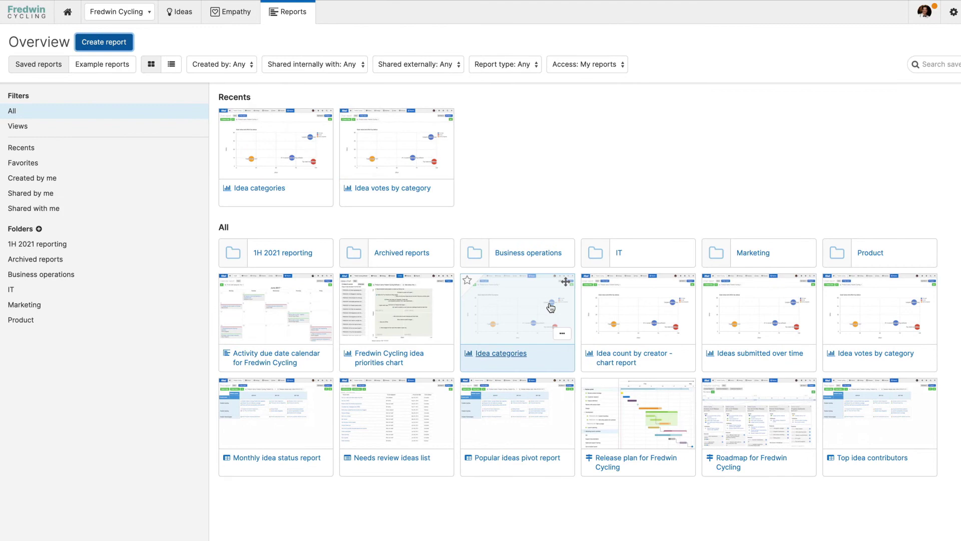
{"action": "left_click", "coordinate": [551, 307]}
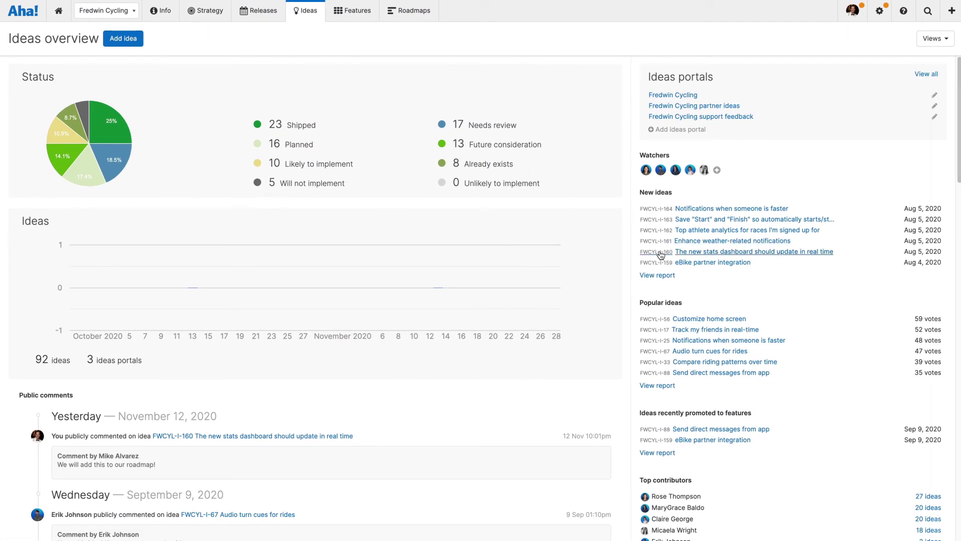
Promote idea FWCYL-I-160 to a new feature.
{"action": "left_click", "coordinate": [683, 251]}
{"action": "left_click", "coordinate": [841, 53]}
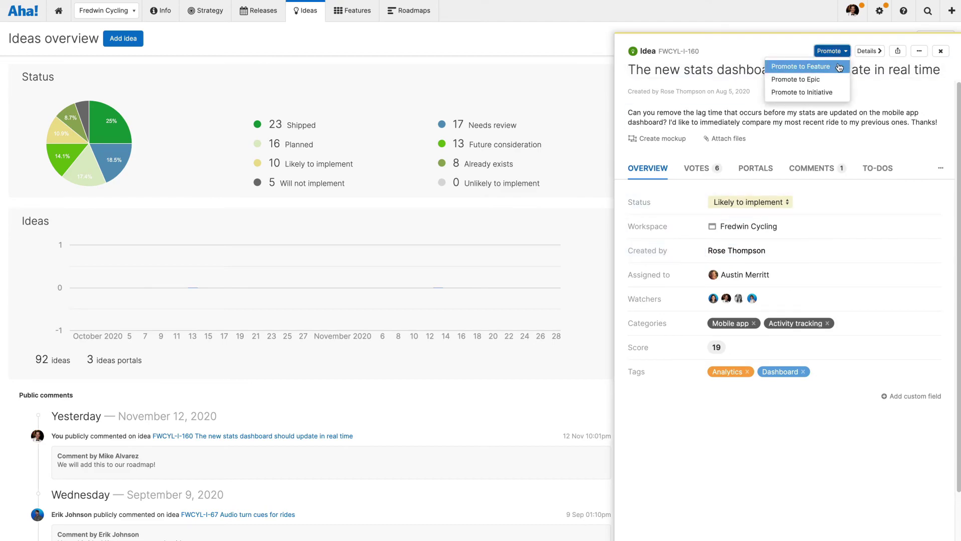
{"action": "left_click", "coordinate": [840, 67]}
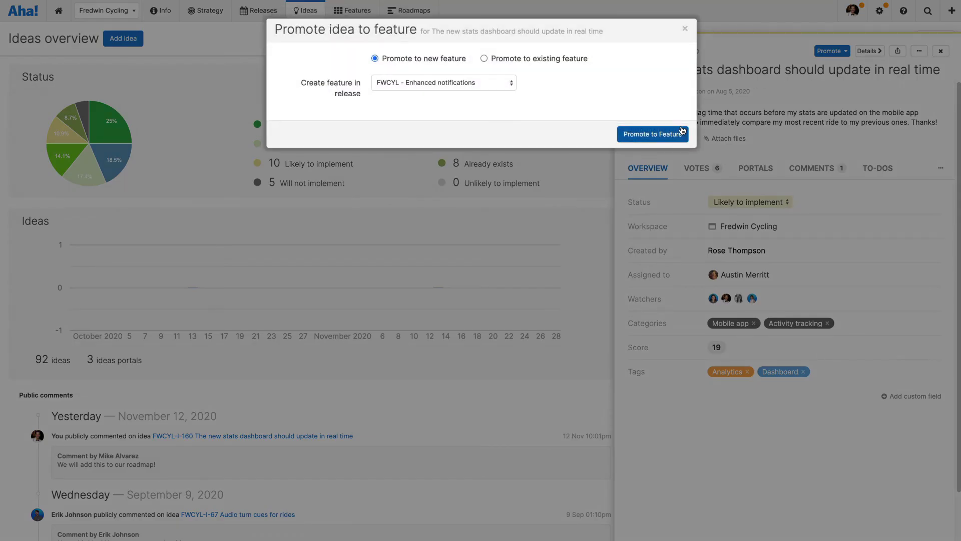
{"action": "left_click", "coordinate": [652, 134]}
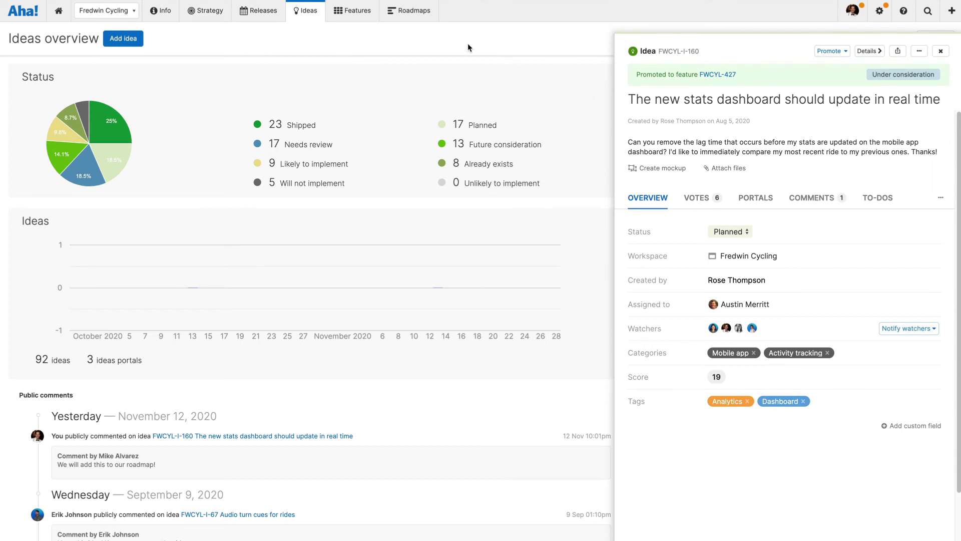
Open feature FWCYL-427 on the Features roadmap.
{"action": "mouse_move", "coordinate": [422, 20]}
{"action": "left_click", "coordinate": [483, 91]}
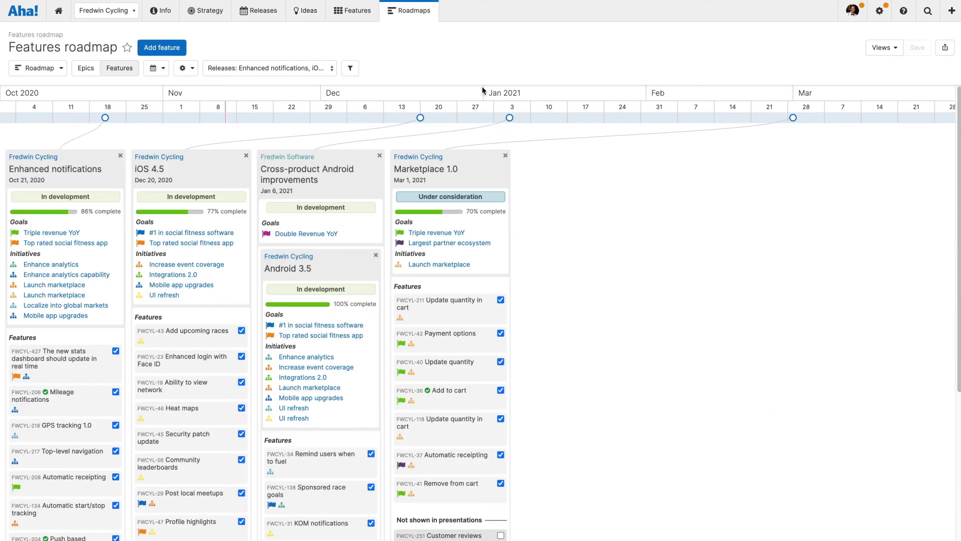
{"action": "left_click", "coordinate": [76, 357]}
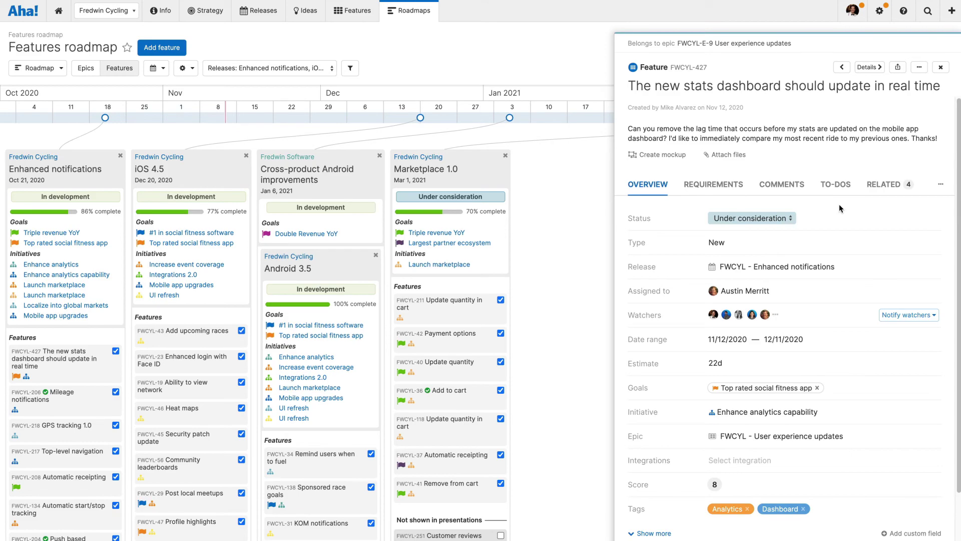
Bring up the Get help from an expert support form from the help menu.
{"action": "left_click", "coordinate": [903, 10]}
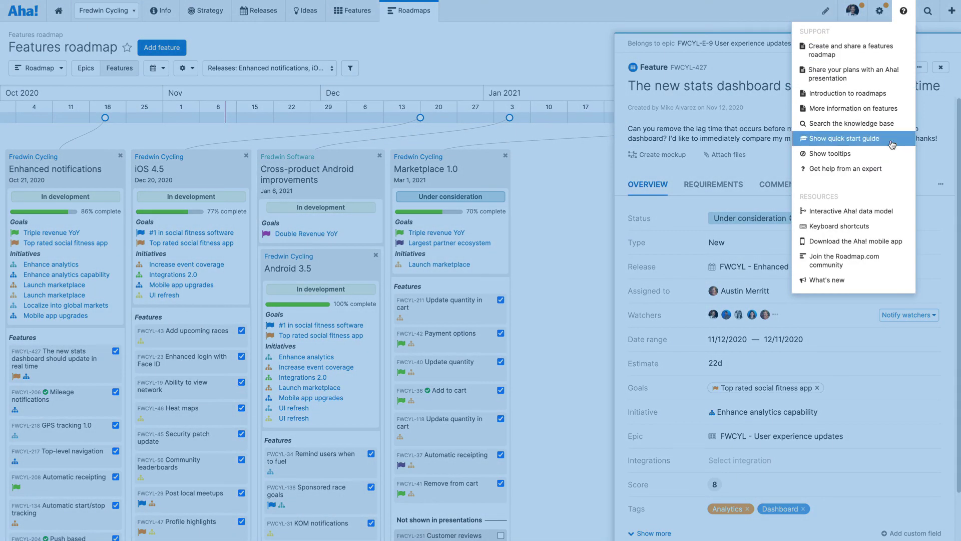
{"action": "left_click", "coordinate": [891, 168]}
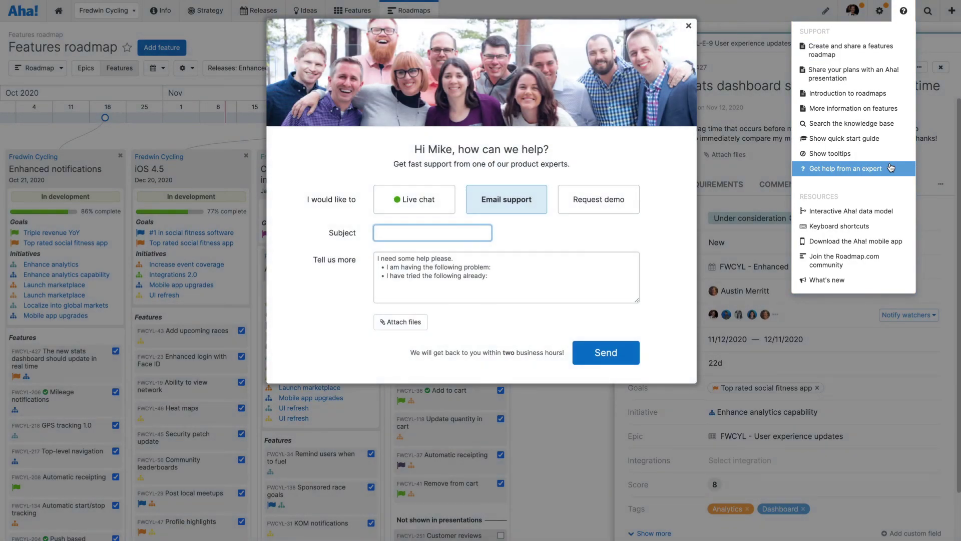